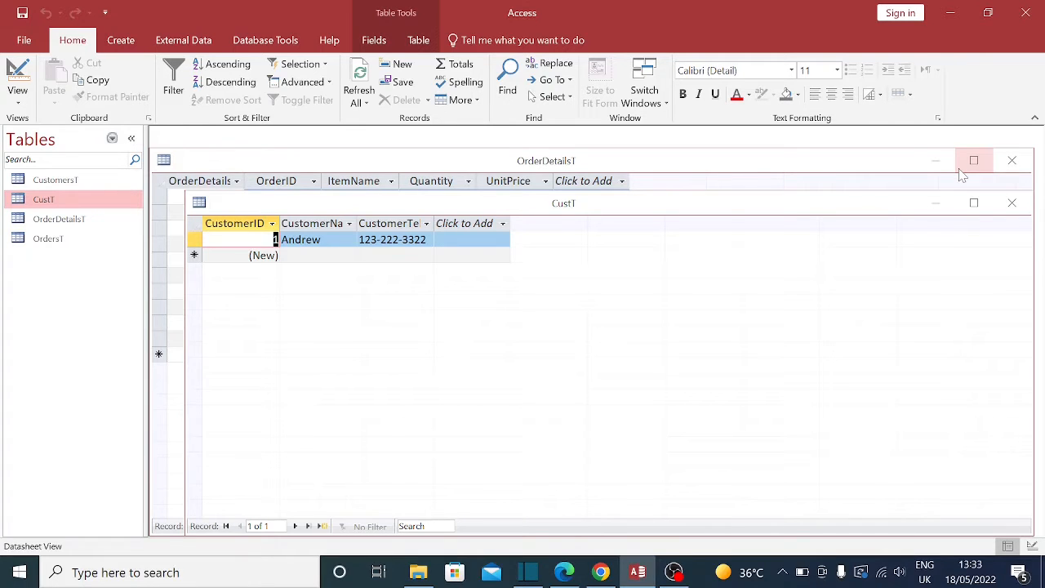
# Step: Close and reopen the CustT table, then switch it to Design view from its title bar
pyautogui.click(1014, 204)
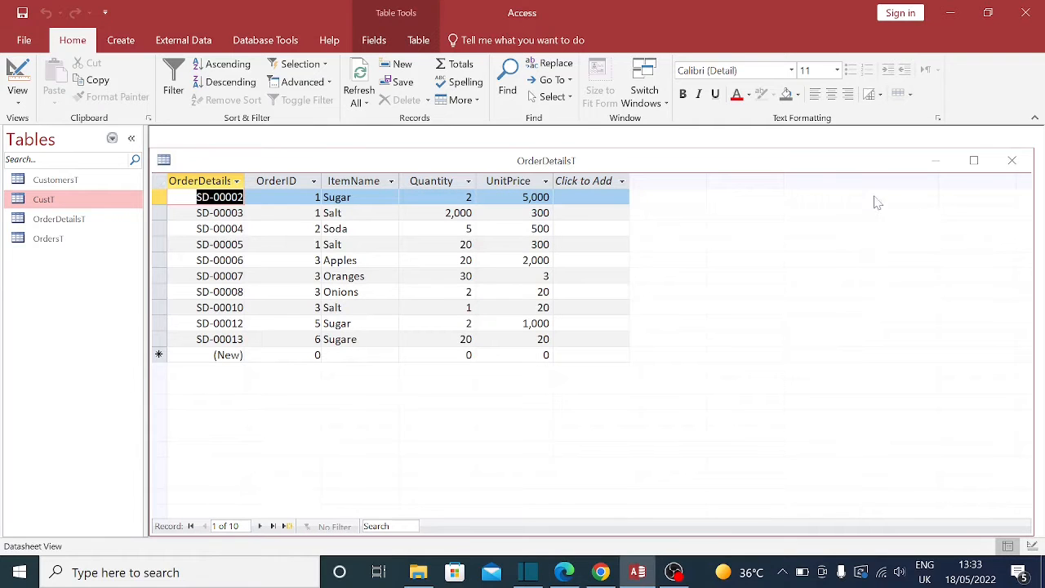
pyautogui.doubleClick(58, 203)
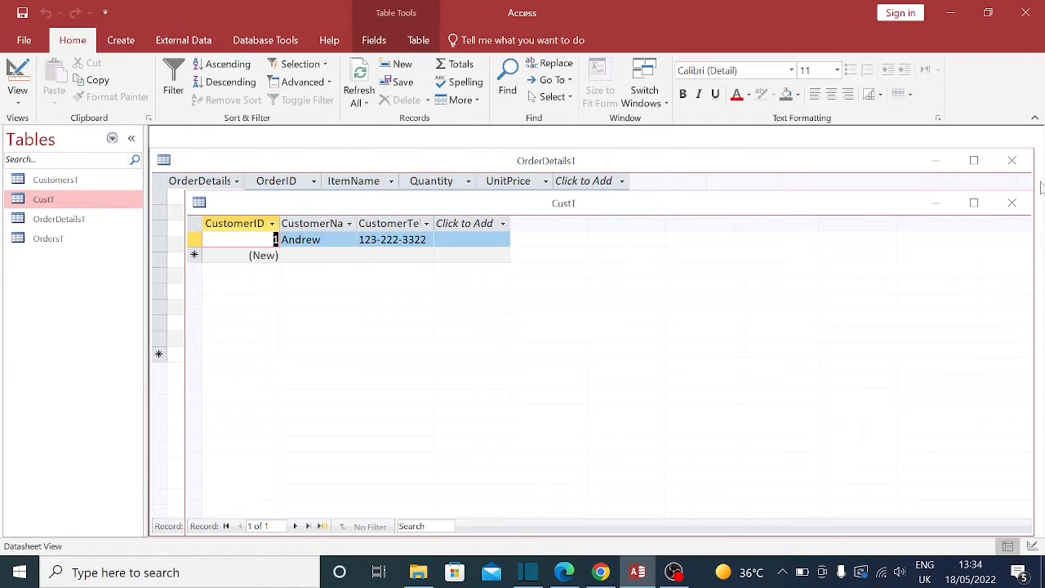
pyautogui.click(974, 202)
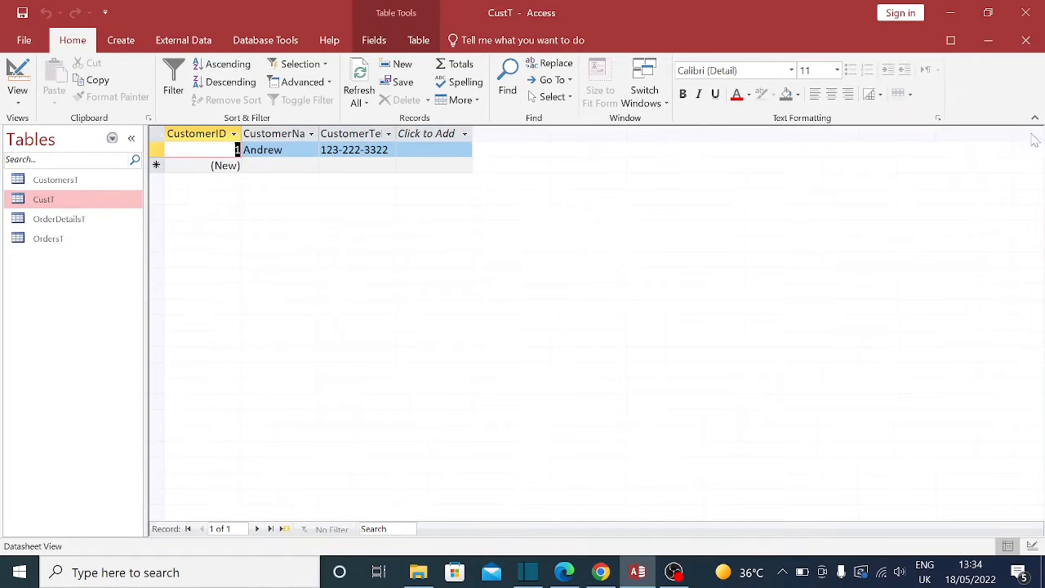
pyautogui.click(988, 40)
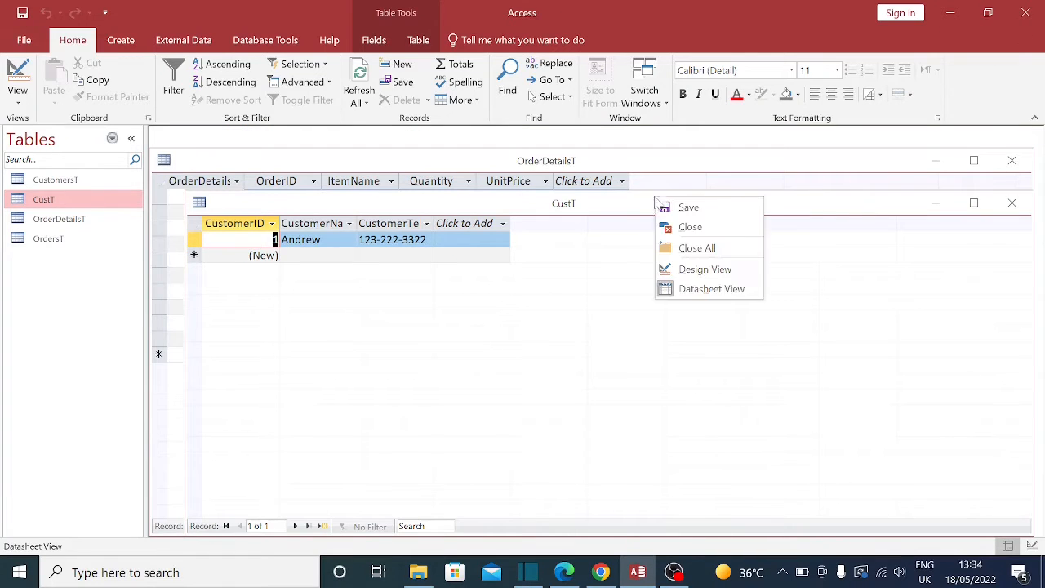
pyautogui.rightClick(654, 199)
pyautogui.click(704, 269)
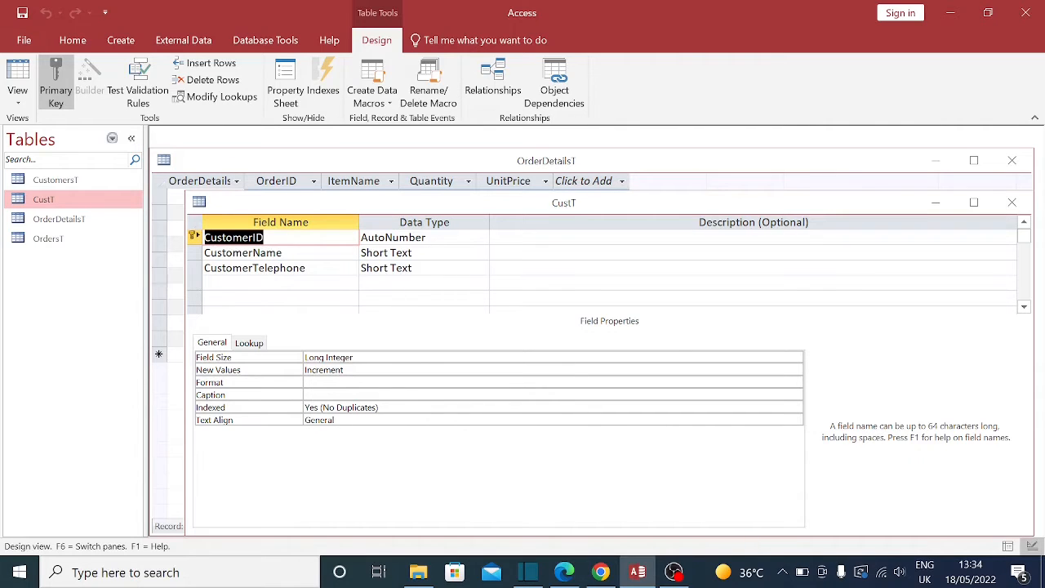
# Step: Review CustomerID's data type list, then close the CustT design without changes
pyautogui.click(480, 238)
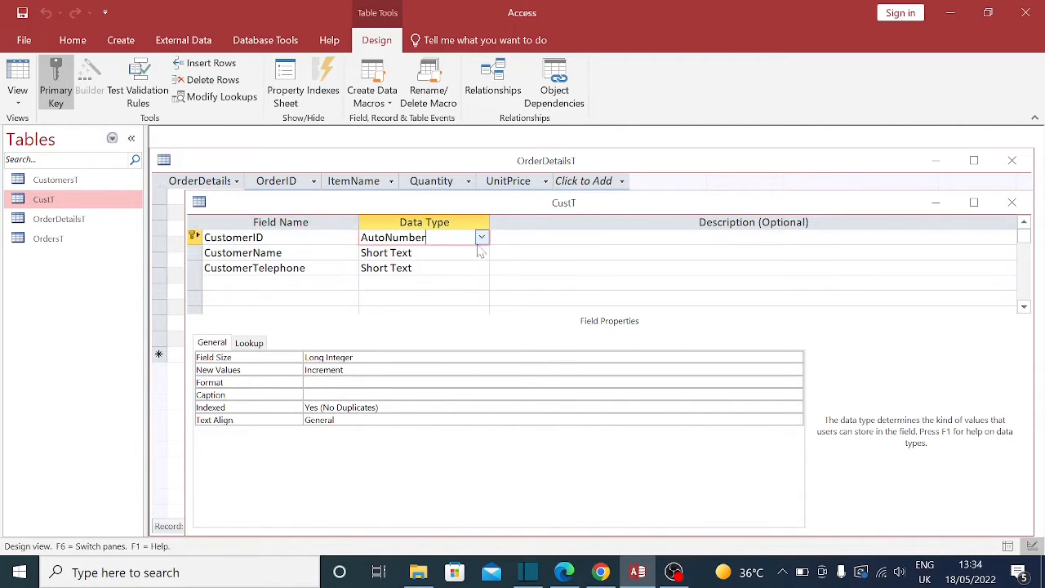
pyautogui.click(482, 238)
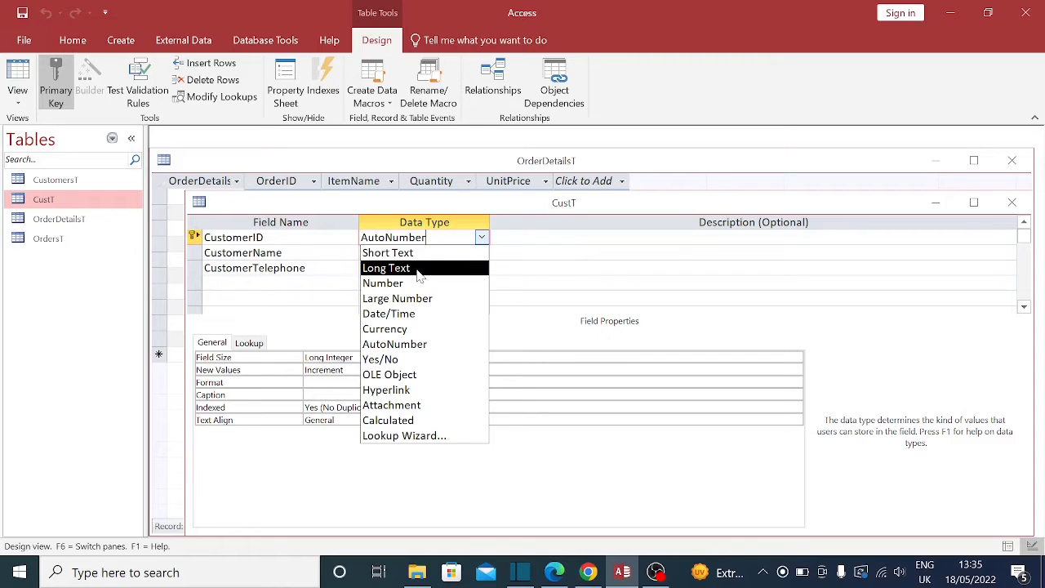
pyautogui.click(1023, 204)
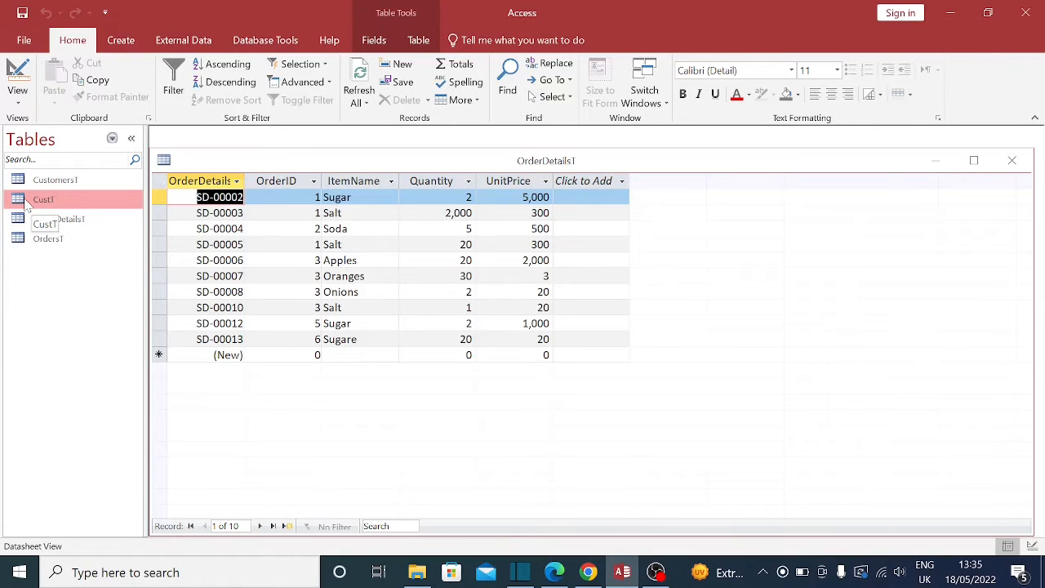
pyautogui.doubleClick(25, 201)
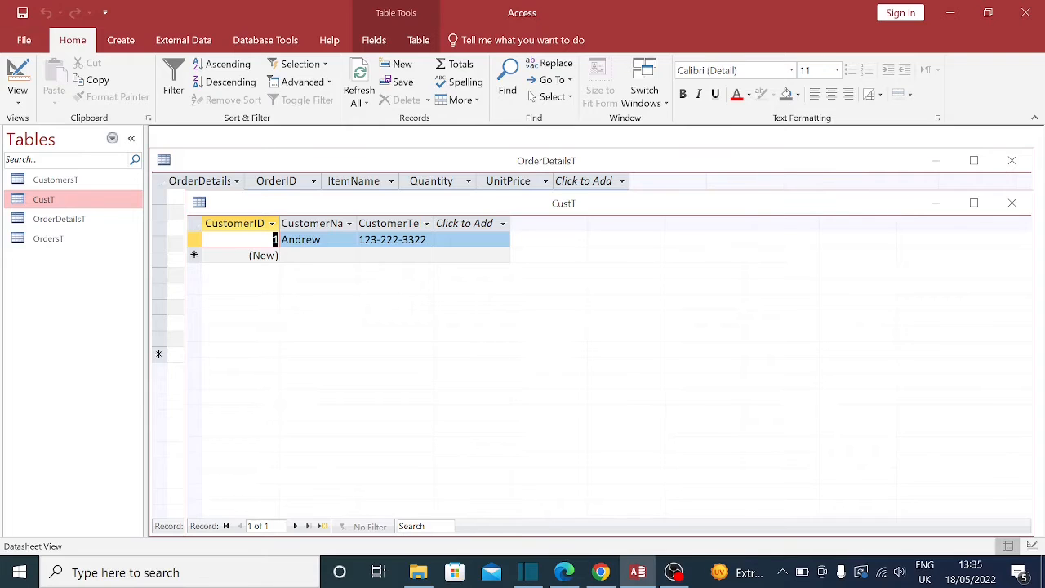
pyautogui.click(275, 239)
pyautogui.click(324, 239)
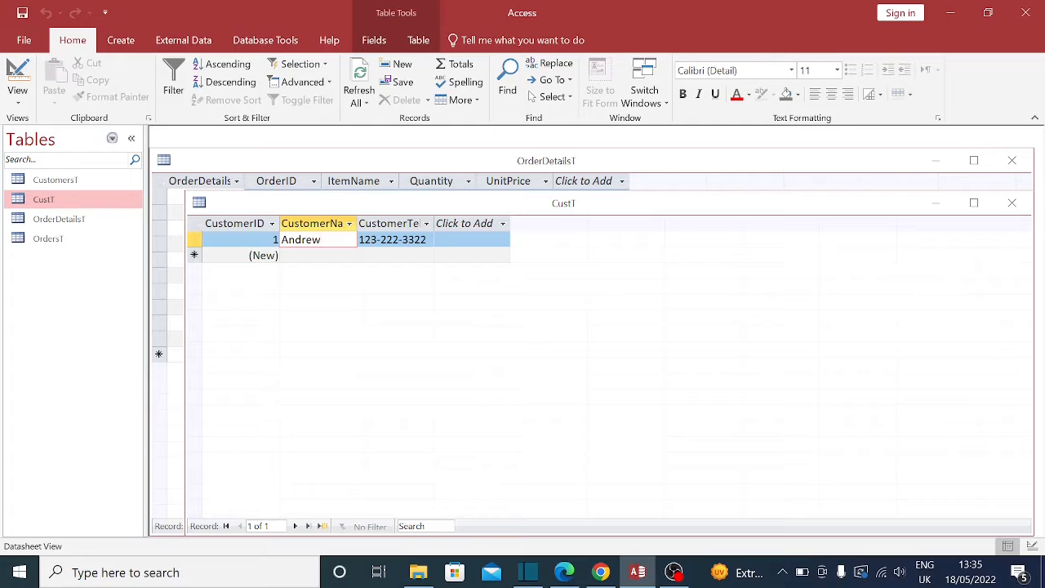
pyautogui.click(397, 239)
pyautogui.click(266, 239)
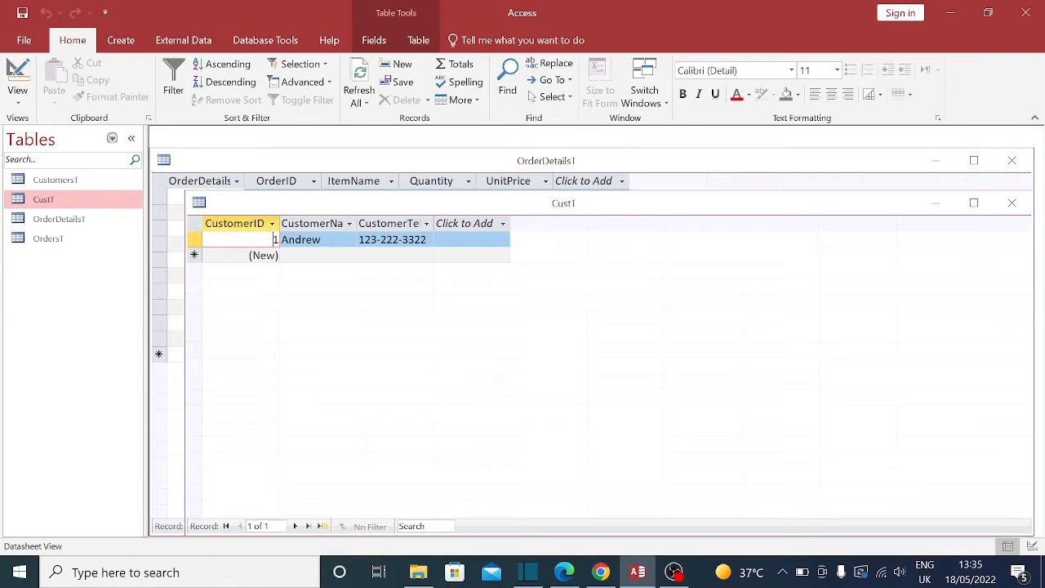
pyautogui.click(322, 240)
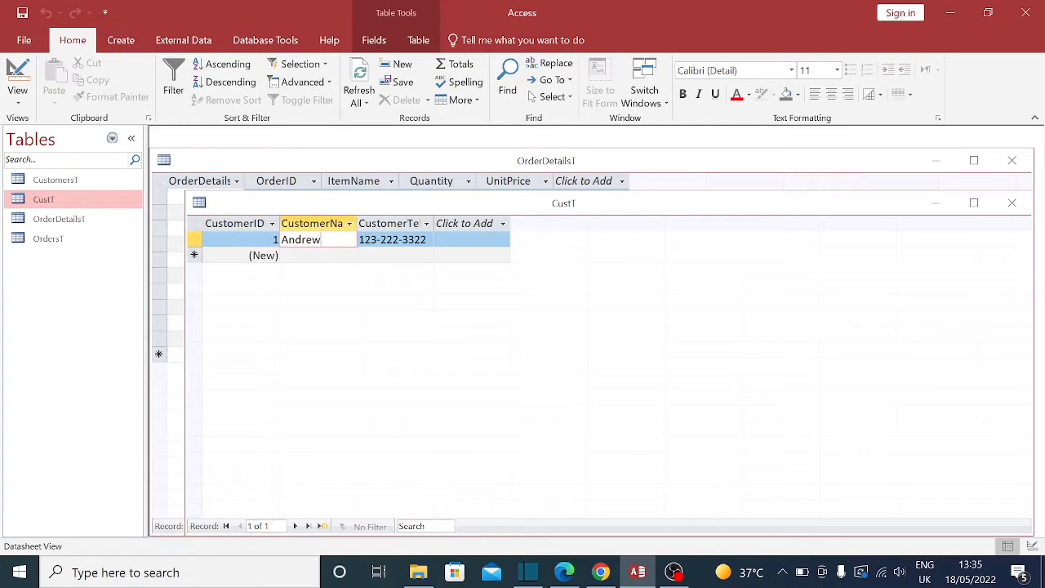
pyautogui.click(396, 240)
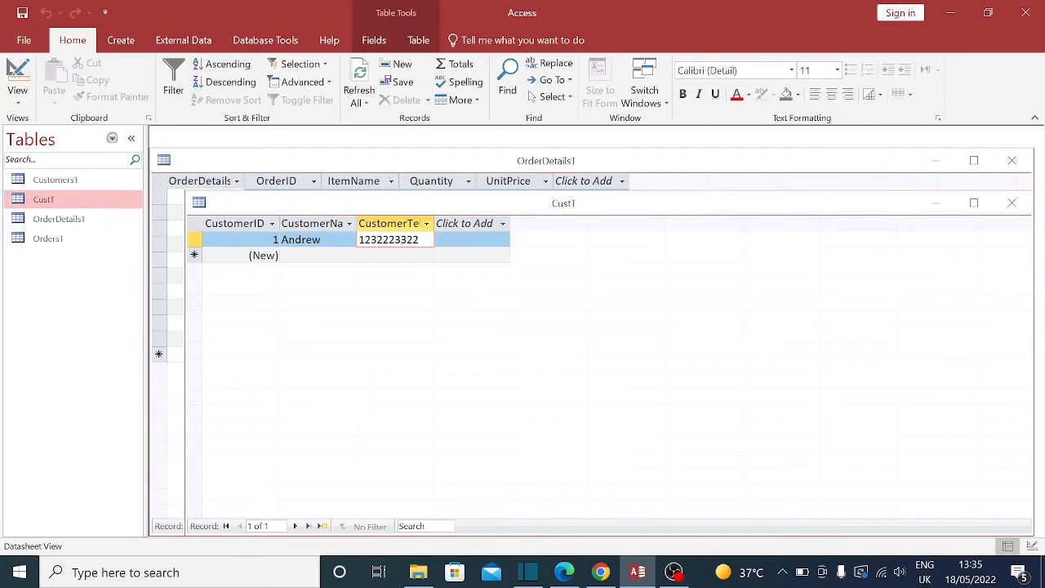
pyautogui.click(318, 255)
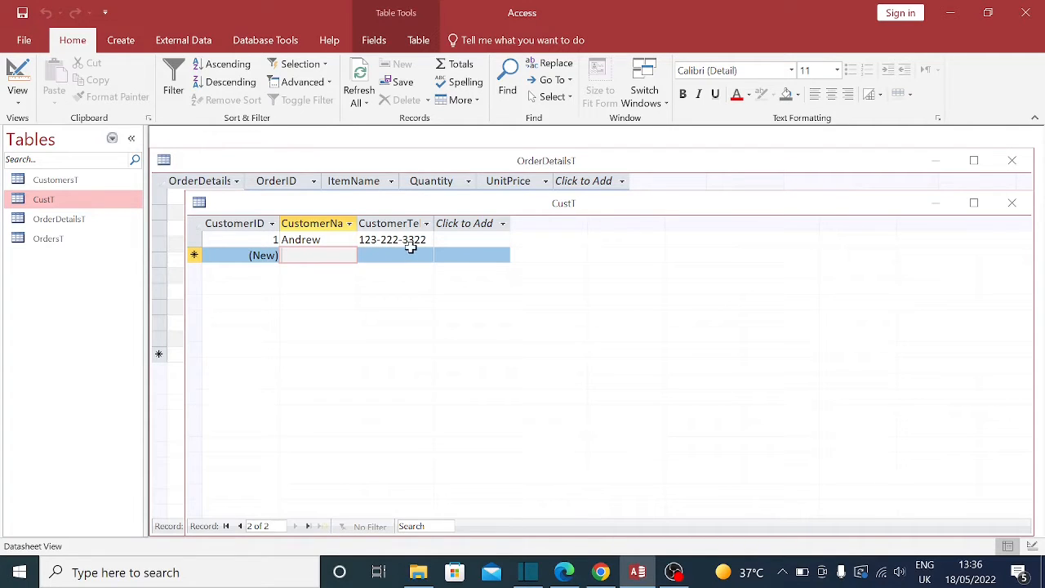
pyautogui.click(1011, 203)
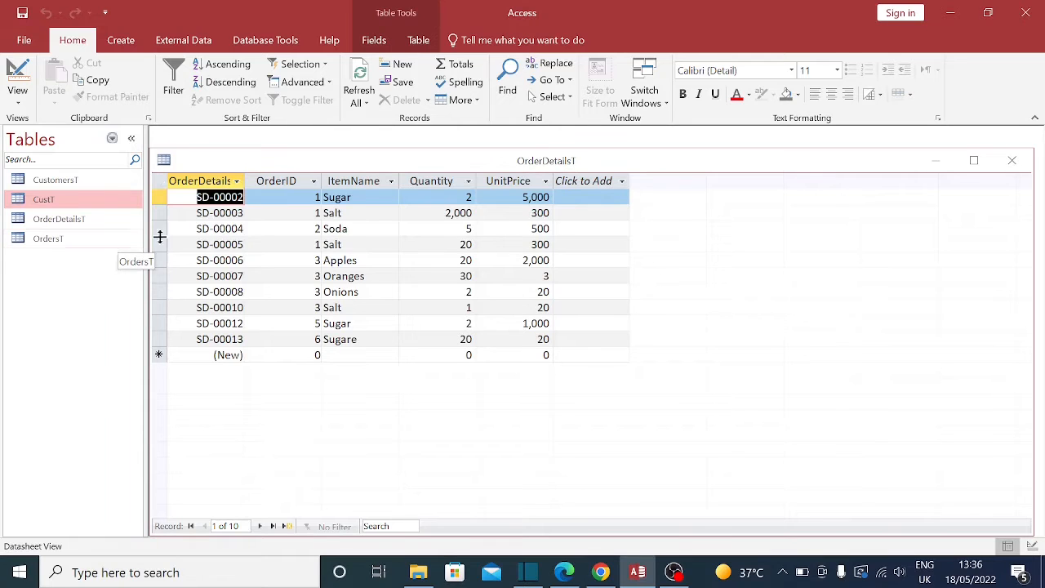
# Step: Start a new table in Design view with a first field CustomerID of type AutoNumber
pyautogui.click(121, 42)
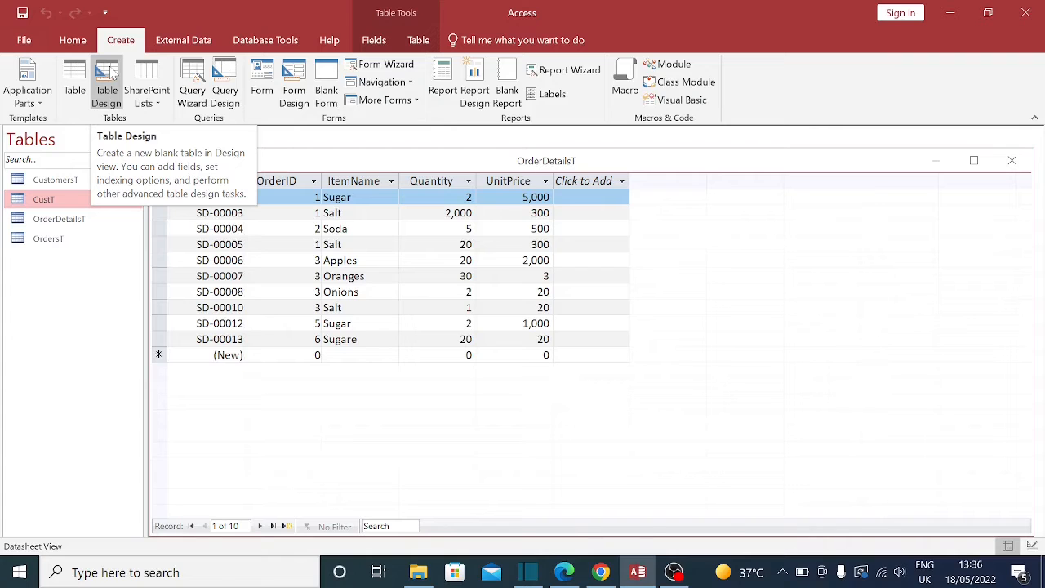
pyautogui.click(112, 72)
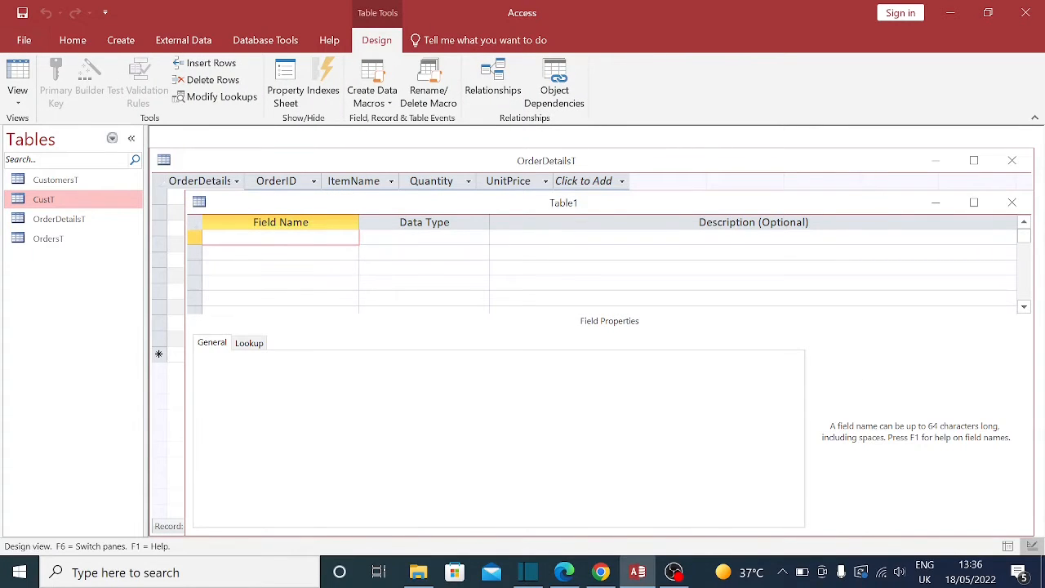
pyautogui.write('CustomerID')
pyautogui.press('Tab')
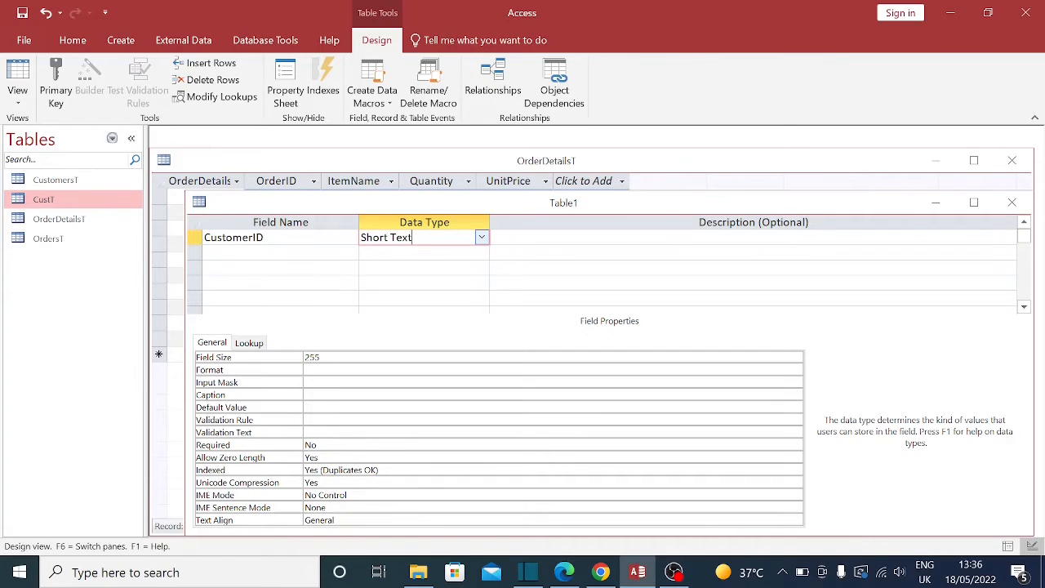
pyautogui.click(481, 237)
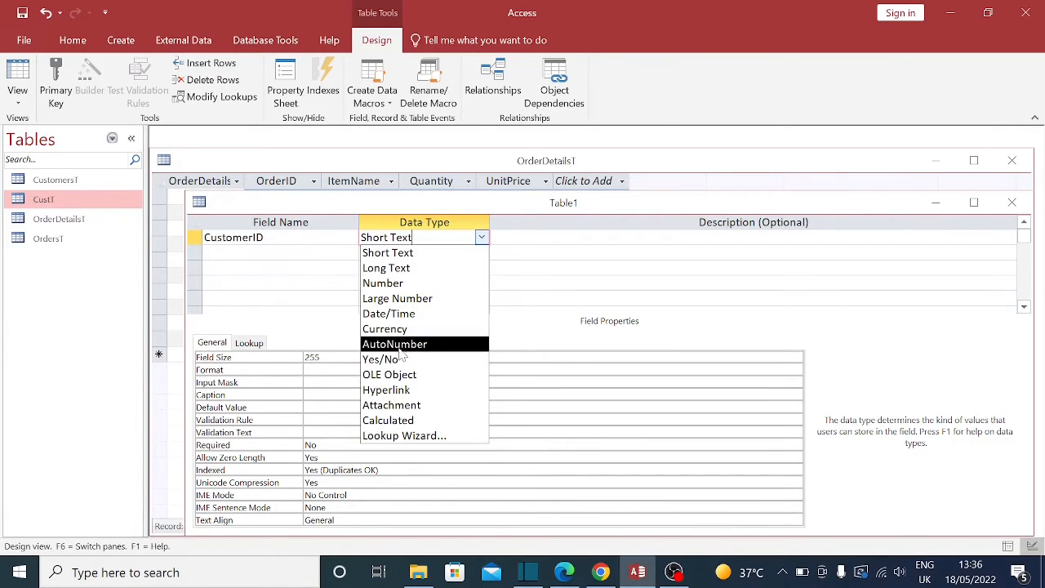
pyautogui.click(402, 344)
pyautogui.click(433, 238)
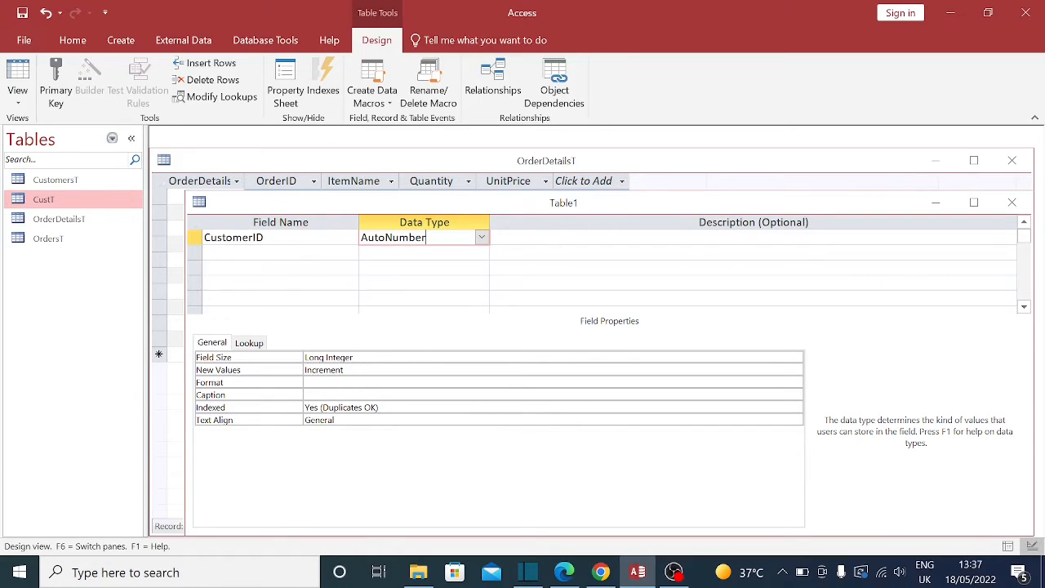
# Step: Add a second field, CustomerName, with the Short Text data type
pyautogui.click(280, 252)
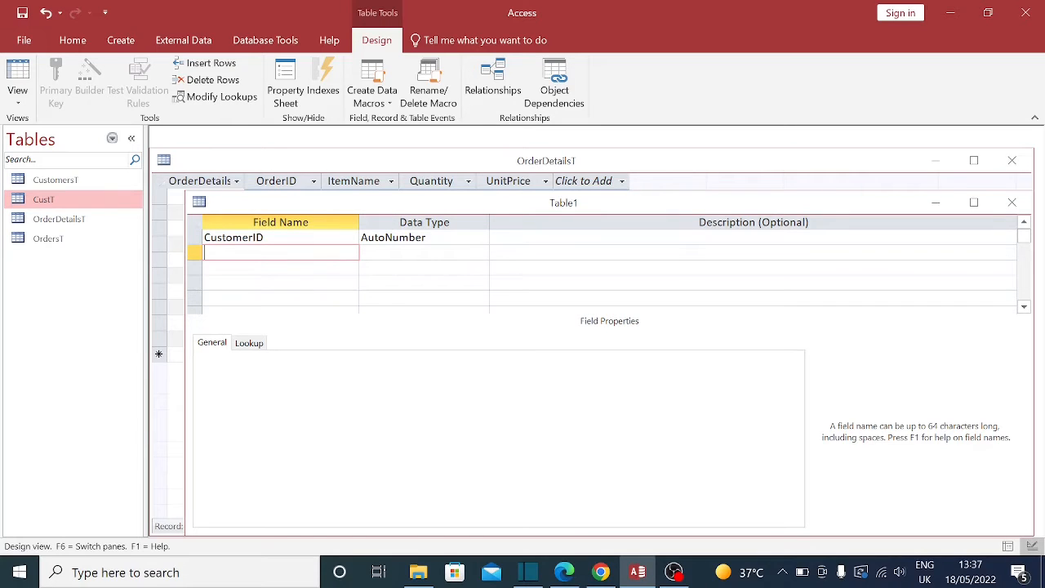
pyautogui.write('CustomerName')
pyautogui.press('Tab')
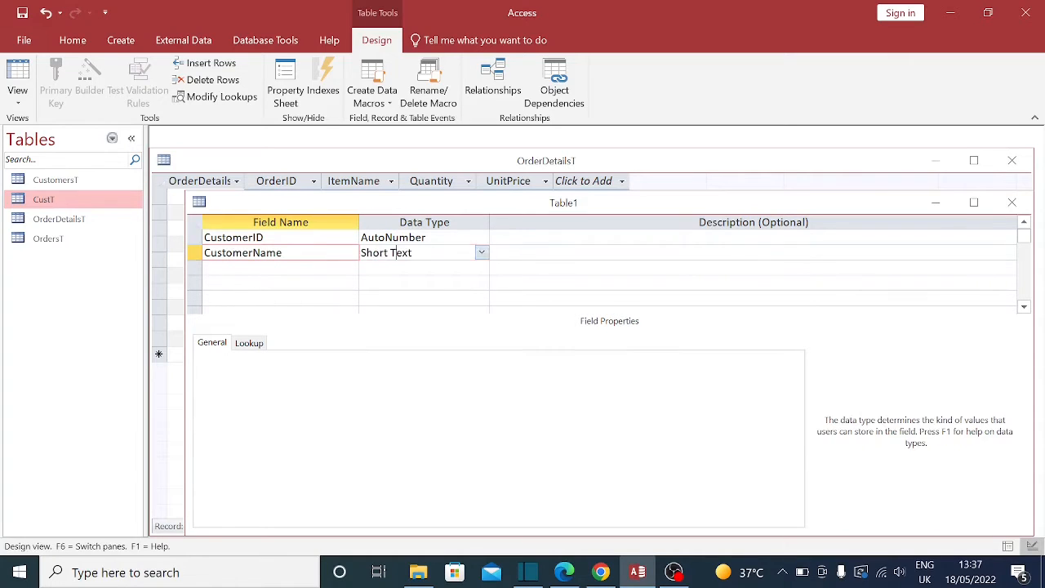
pyautogui.click(482, 253)
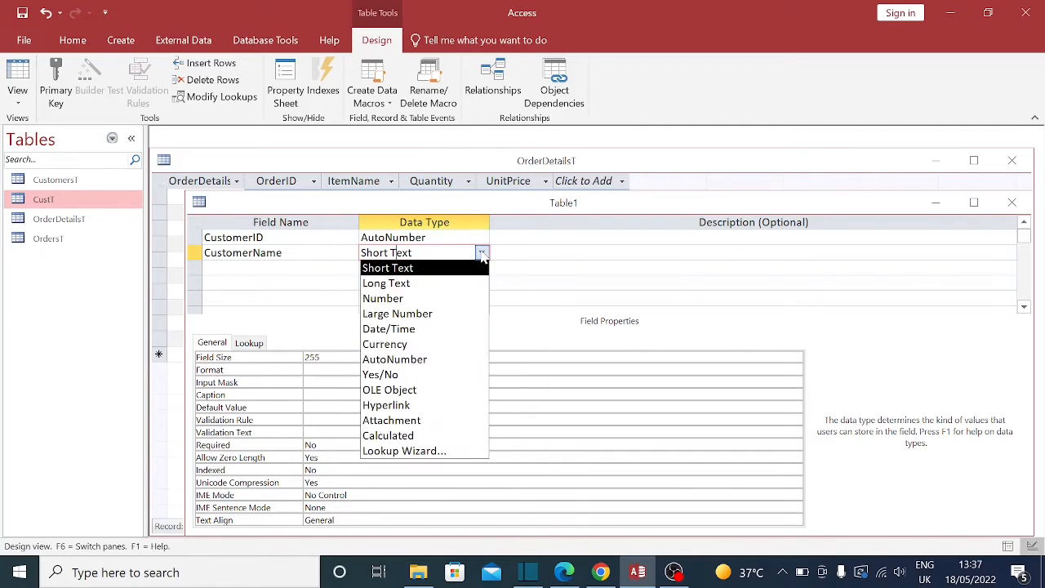
pyautogui.click(397, 282)
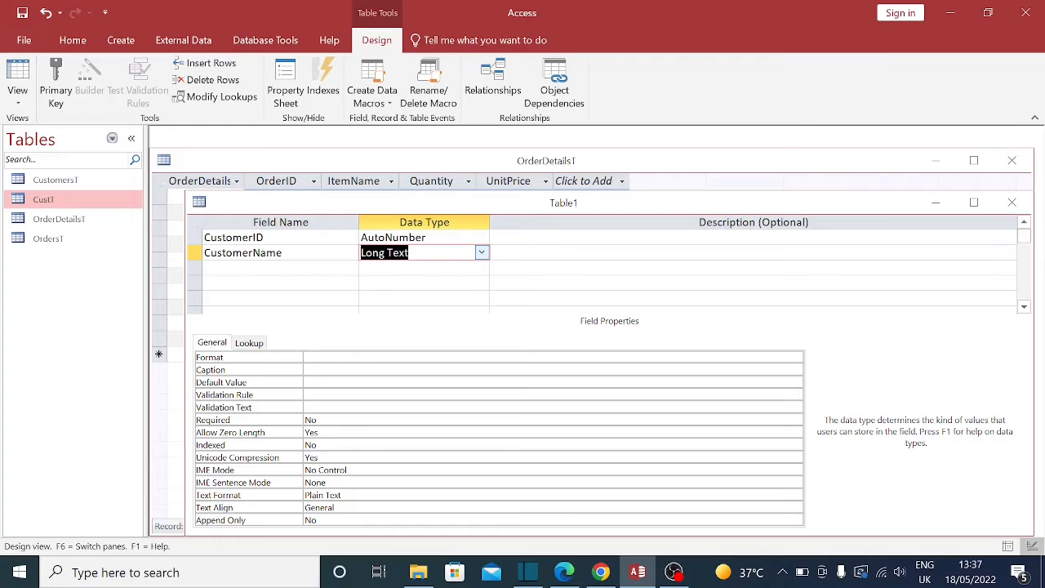
pyautogui.click(482, 253)
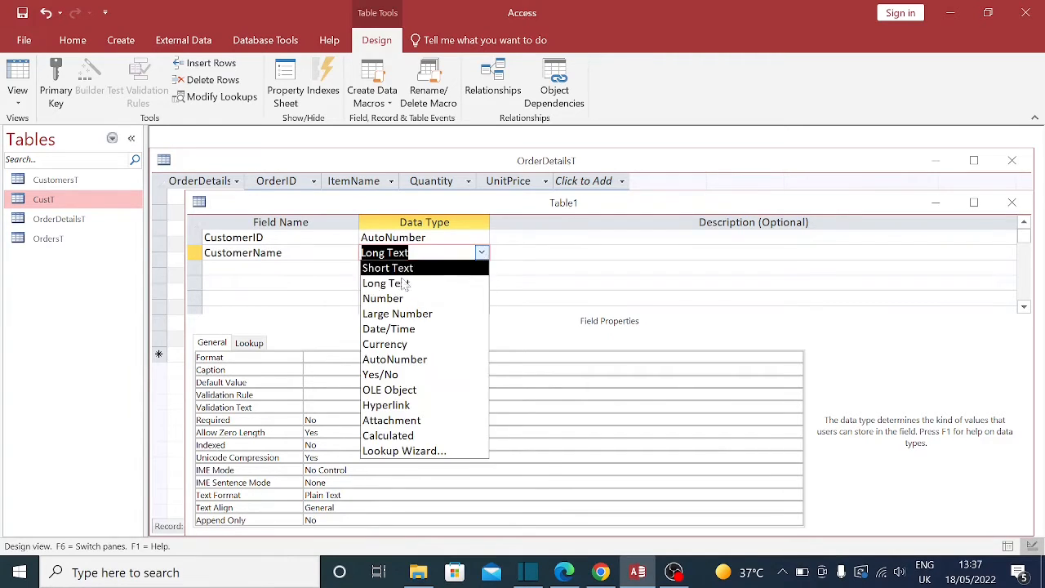
pyautogui.click(388, 269)
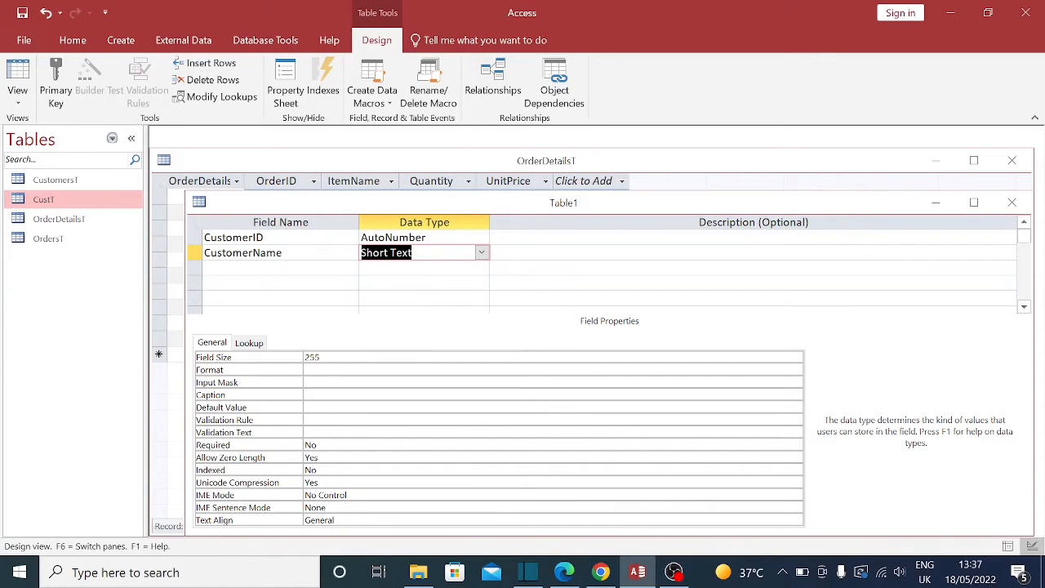
# Step: Set CustomerName's Field Size to 40, dismissing the invalid-setting warning along the way
pyautogui.click(321, 357)
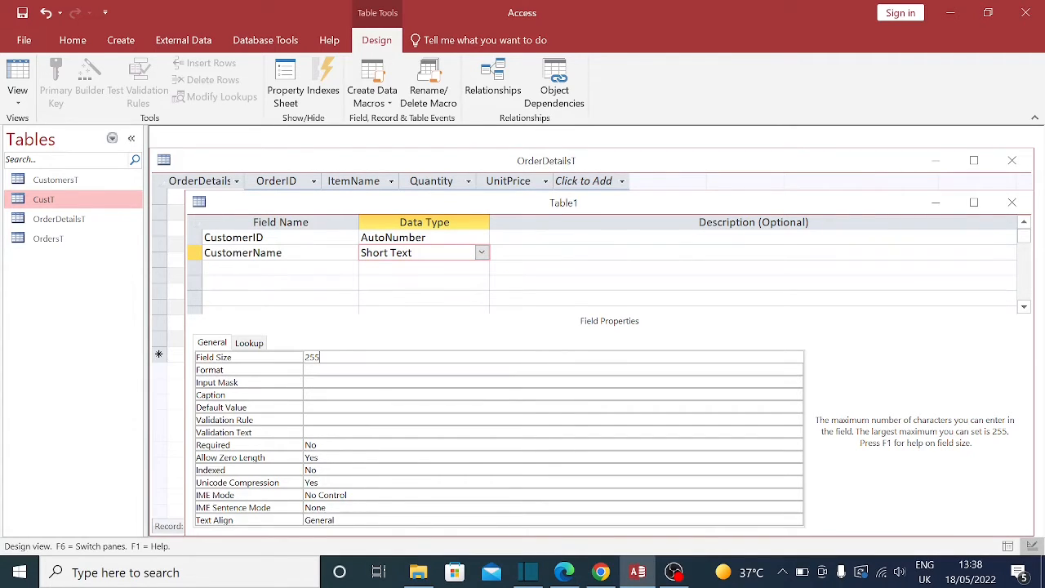
pyautogui.press('BackSpace')
pyautogui.press('BackSpace')
pyautogui.press('BackSpace')
pyautogui.write('5')
pyautogui.press('BackSpace')
pyautogui.write('40')
pyautogui.press('BackSpace')
pyautogui.press('BackSpace')
pyautogui.press('Return')
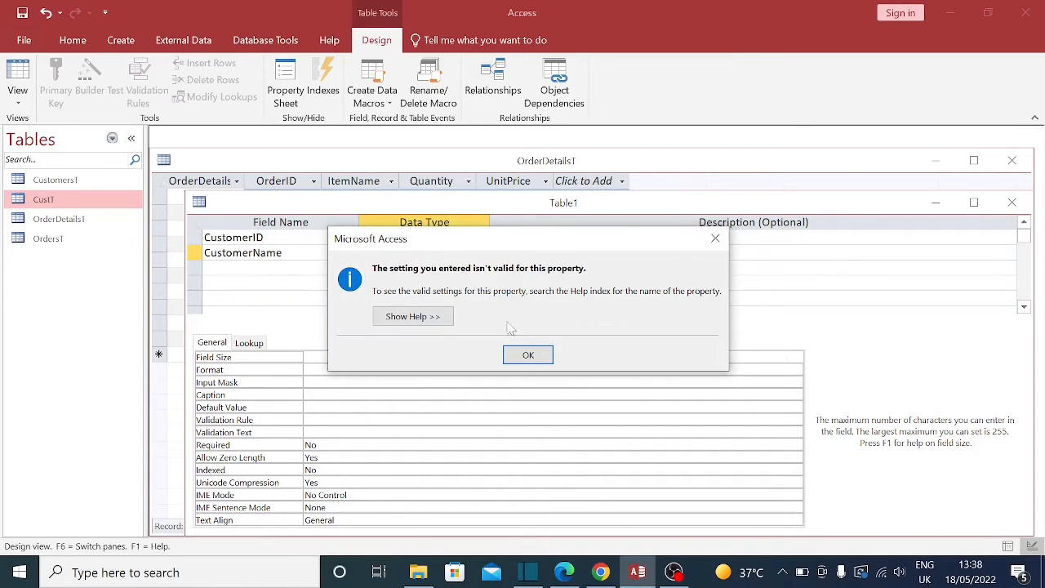
pyautogui.click(527, 352)
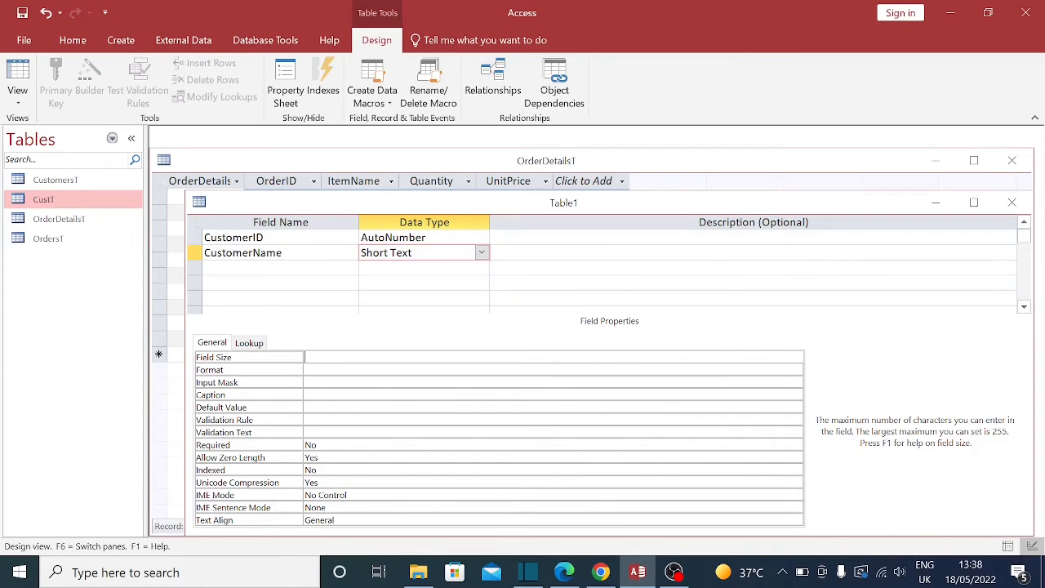
pyautogui.write('40')
pyautogui.click(283, 253)
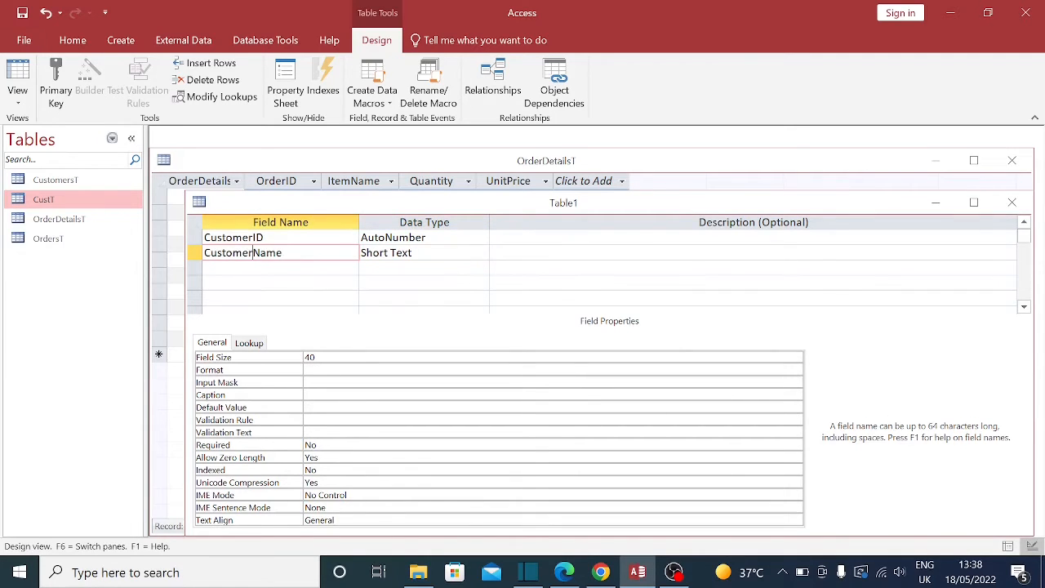
# Step: Rename CustomerName to FirstName and add a LastName Short Text field below it
pyautogui.press('BackSpace')
pyautogui.press('BackSpace')
pyautogui.press('BackSpace')
pyautogui.press('BackSpace')
pyautogui.press('BackSpace')
pyautogui.press('BackSpace')
pyautogui.press('BackSpace')
pyautogui.press('BackSpace')
pyautogui.write('First')
pyautogui.press('Tab')
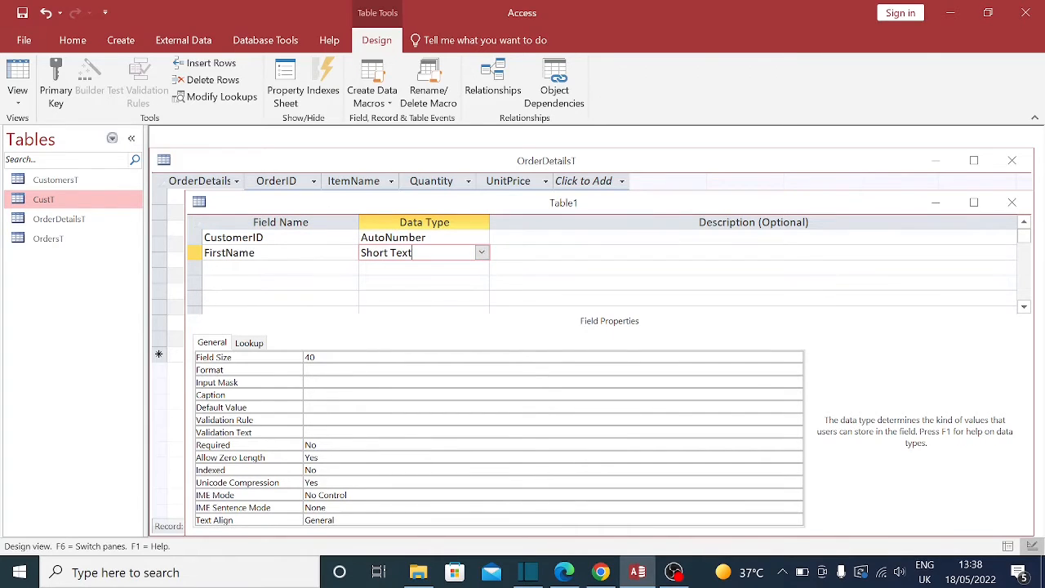
pyautogui.click(317, 356)
pyautogui.click(282, 268)
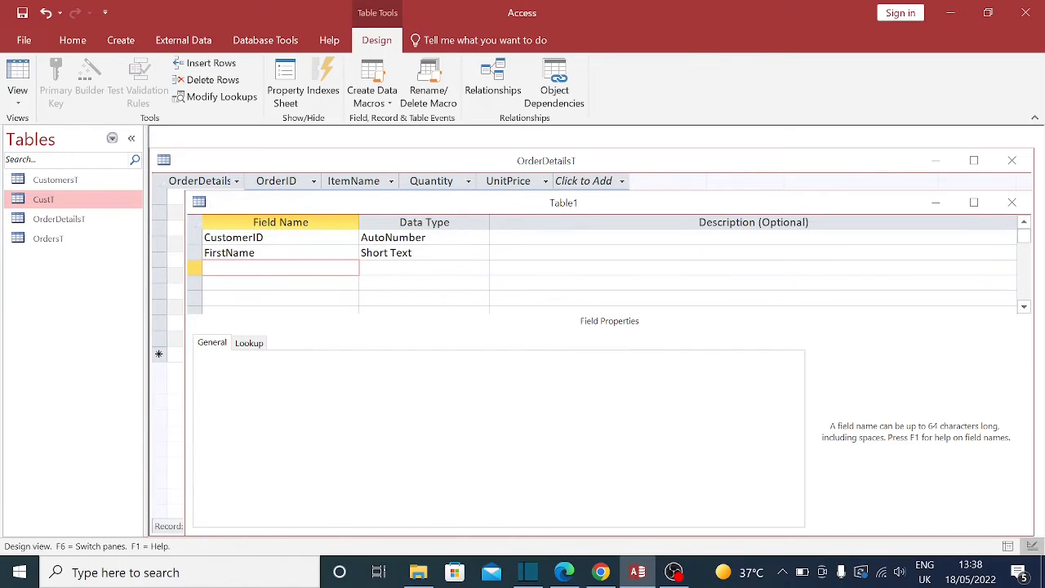
pyautogui.write('LastName')
pyautogui.click(395, 252)
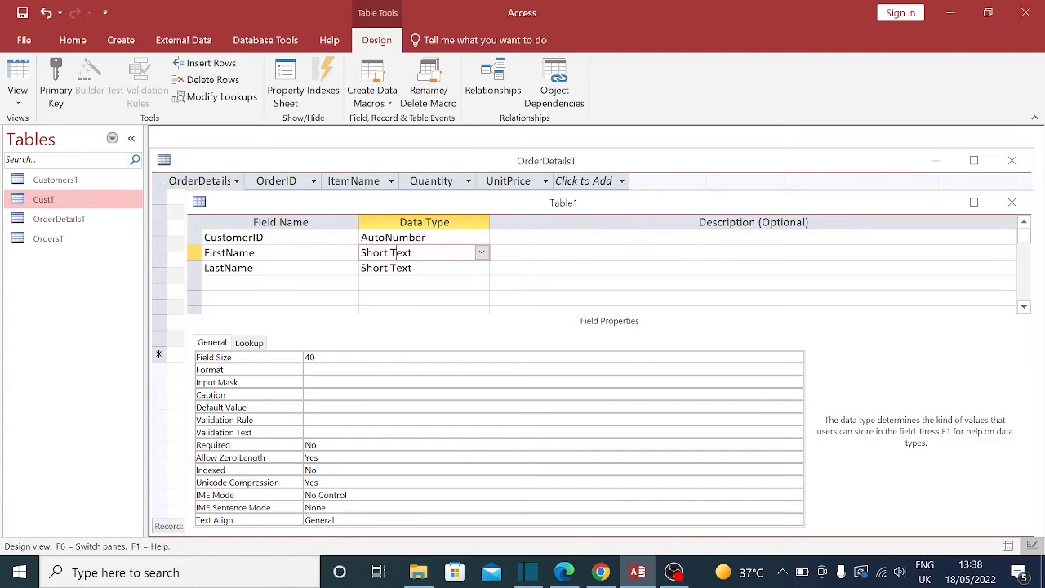
# Step: Set FirstName's Field Size to 40
pyautogui.press('F6')
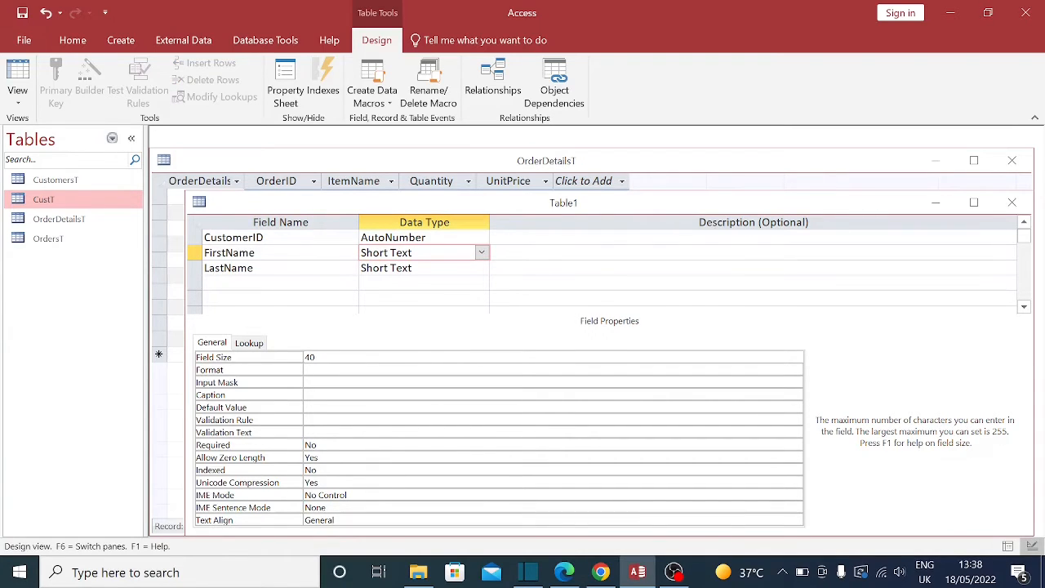
pyautogui.press('BackSpace')
pyautogui.press('BackSpace')
pyautogui.write('255')
pyautogui.press('BackSpace')
pyautogui.press('BackSpace')
pyautogui.press('BackSpace')
pyautogui.write('40')
# Step: Adjust LastName's Field Size, leaving it at 4
pyautogui.click(277, 268)
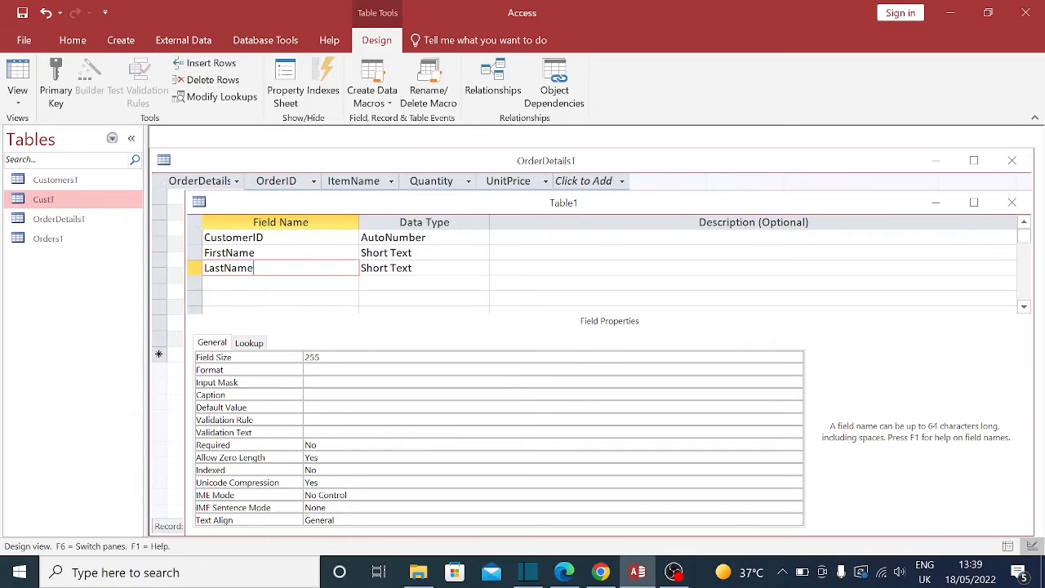
pyautogui.click(433, 268)
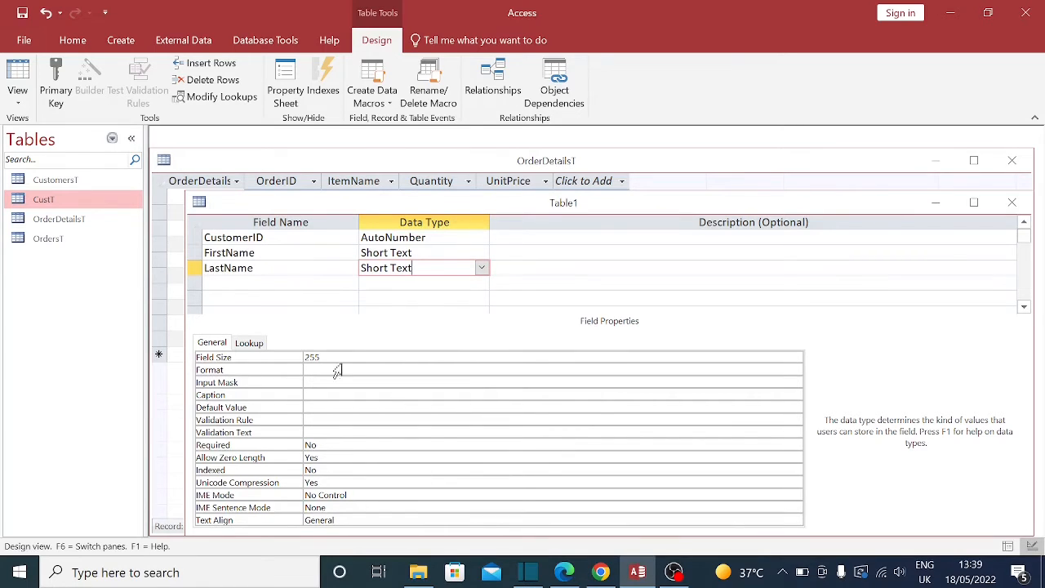
pyautogui.click(216, 357)
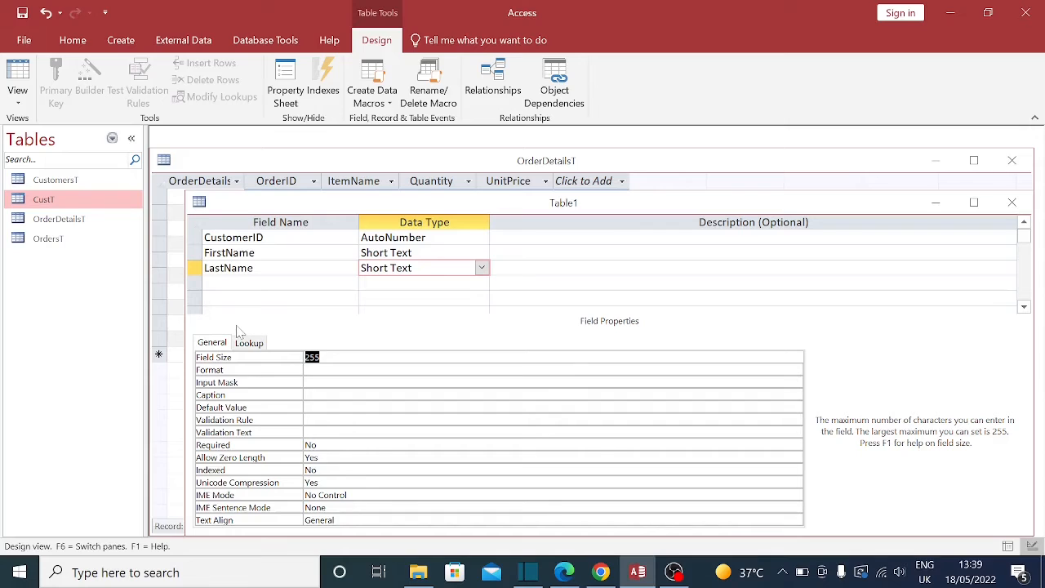
pyautogui.write('30')
pyautogui.click(214, 284)
pyautogui.press('Up')
pyautogui.press('Up')
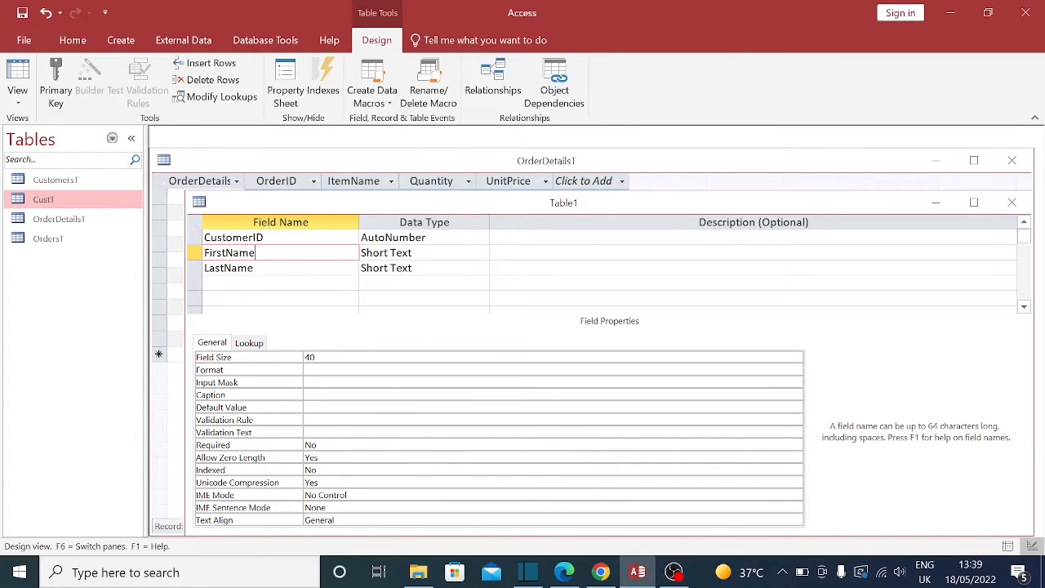
pyautogui.click(253, 268)
pyautogui.click(351, 357)
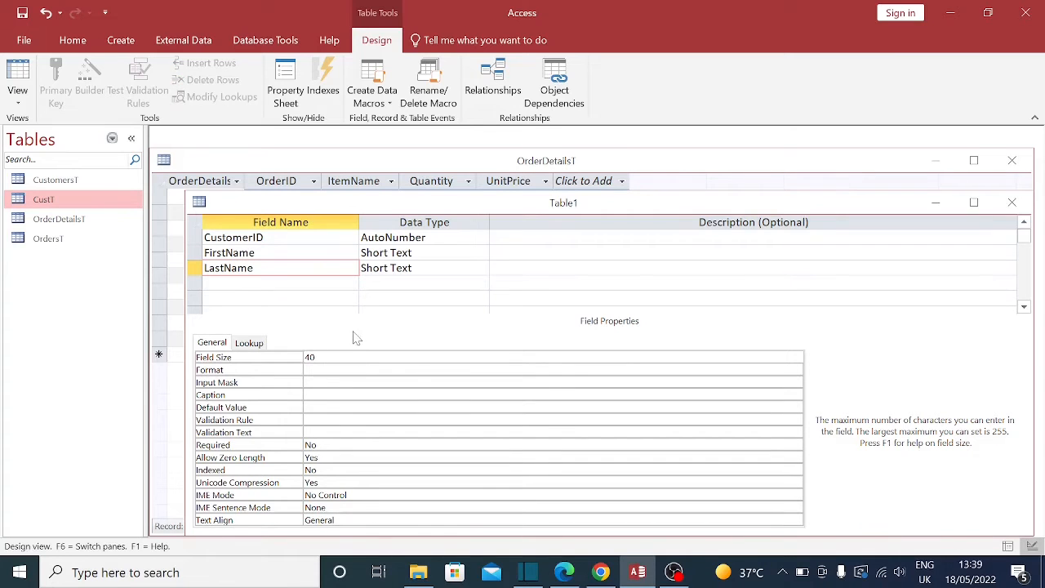
pyautogui.press('BackSpace')
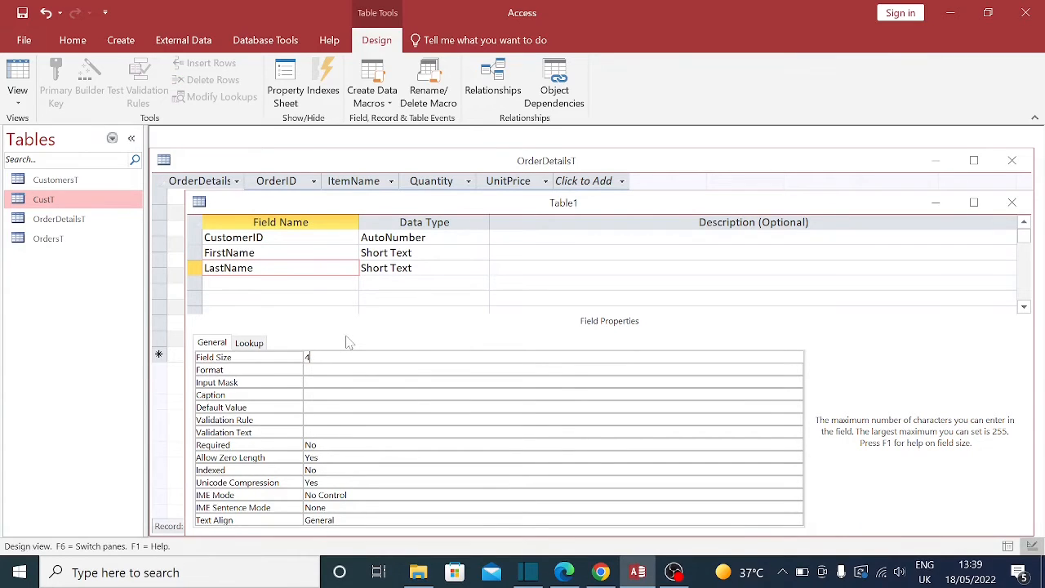
# Step: Close OrderDetailsT and save Table1 as CustomerTTTT without a primary key
pyautogui.click(1012, 160)
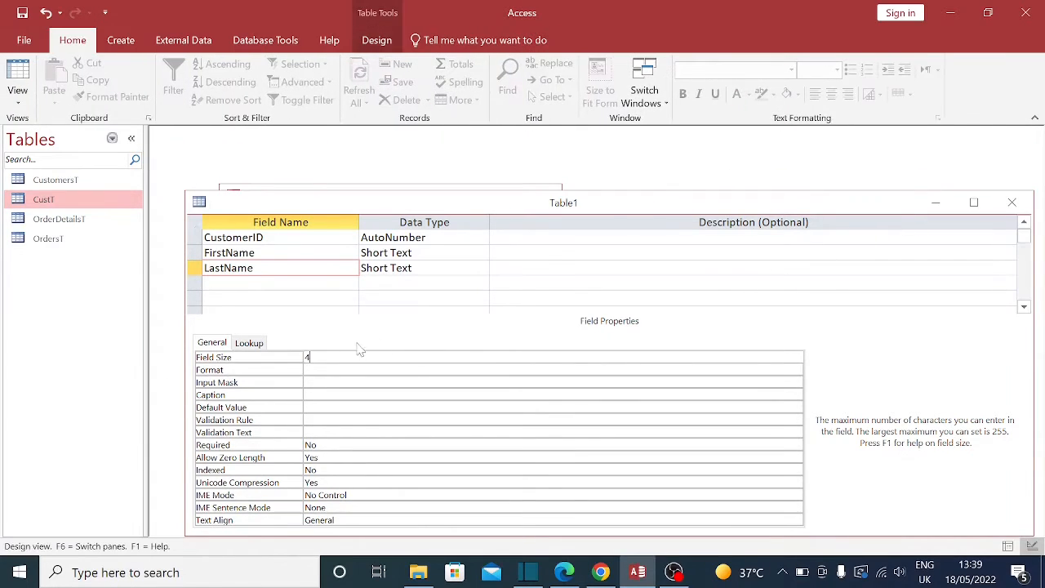
pyautogui.click(1013, 202)
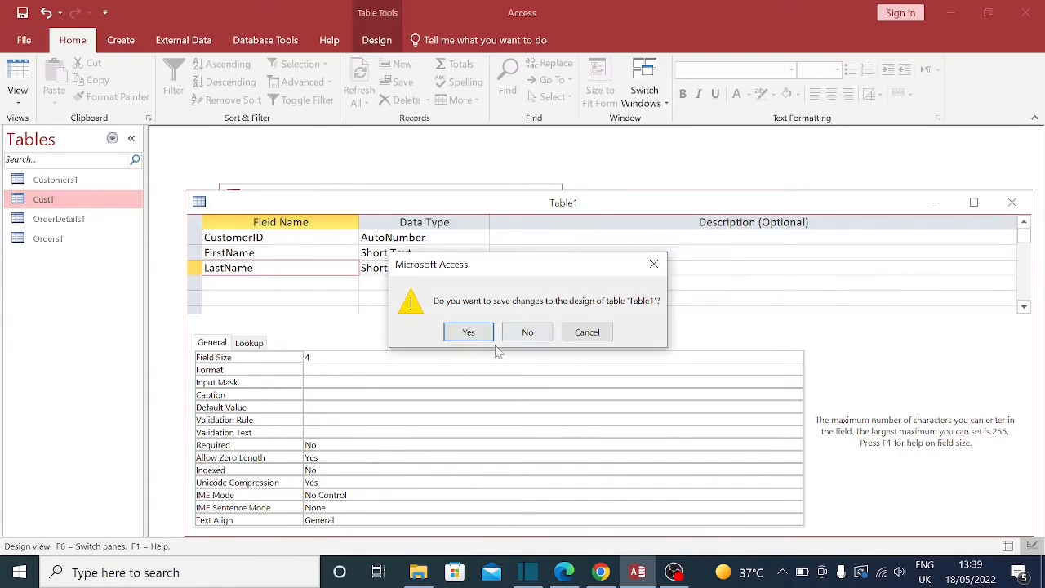
pyautogui.click(470, 338)
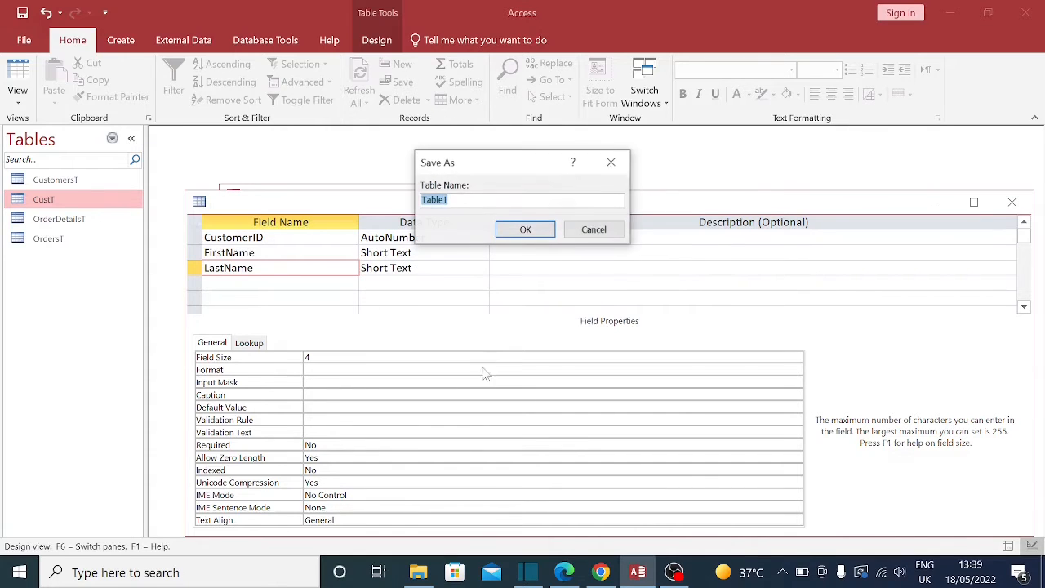
pyautogui.press('capslock')
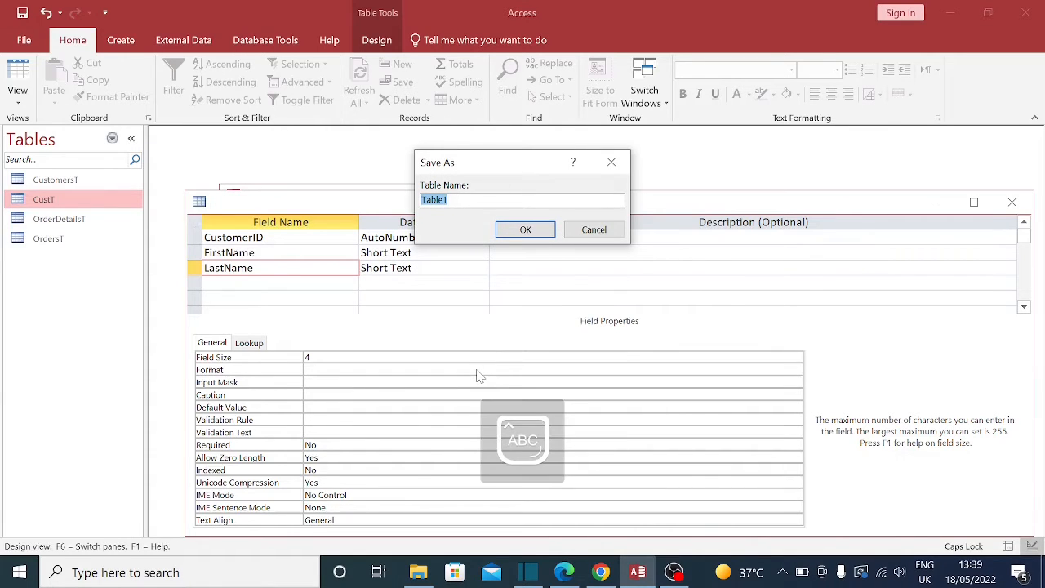
pyautogui.write('C')
pyautogui.press('capslock')
pyautogui.write('us')
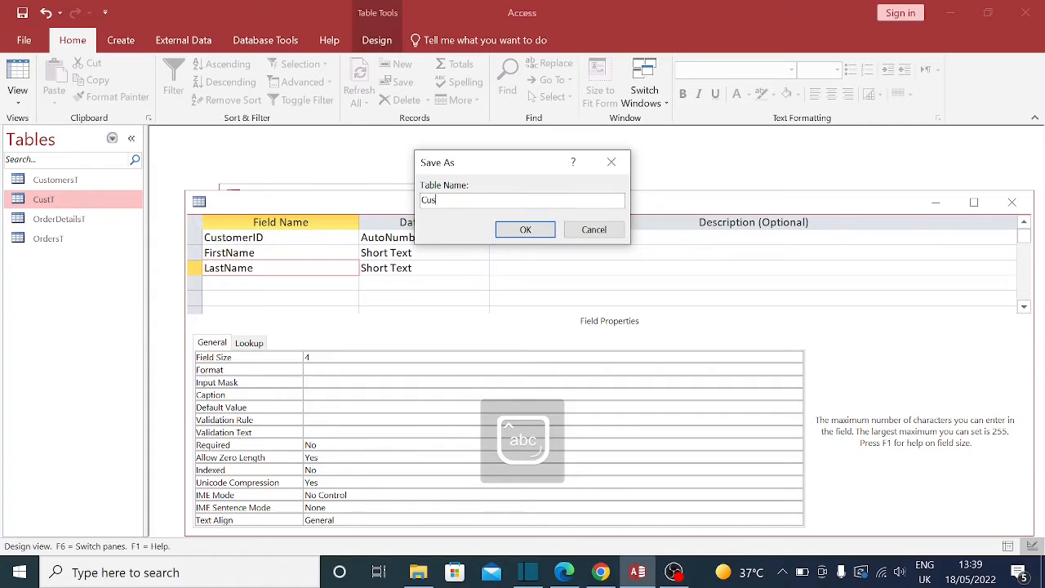
pyautogui.write('tomerTTTT')
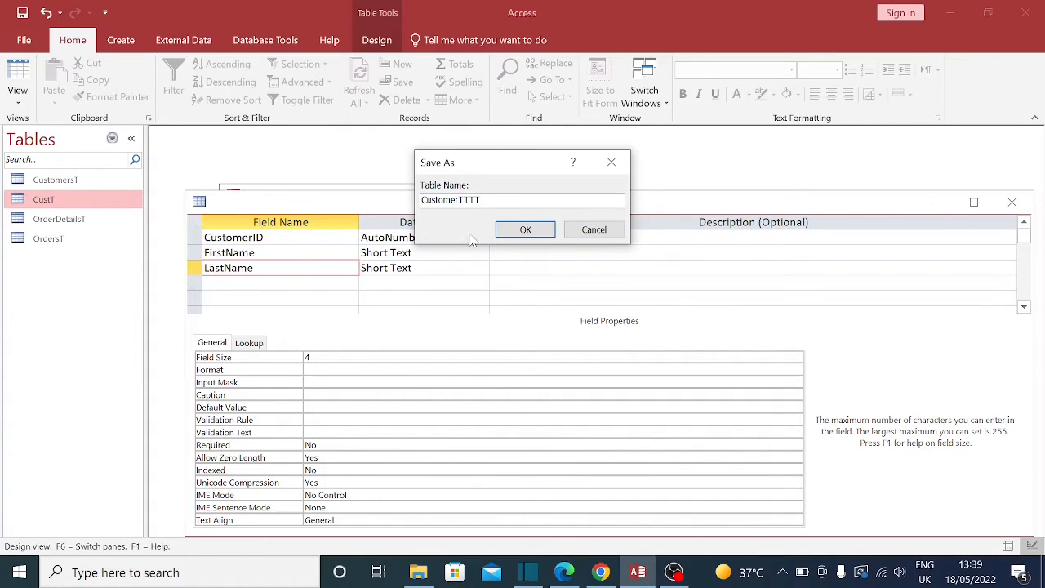
pyautogui.click(527, 231)
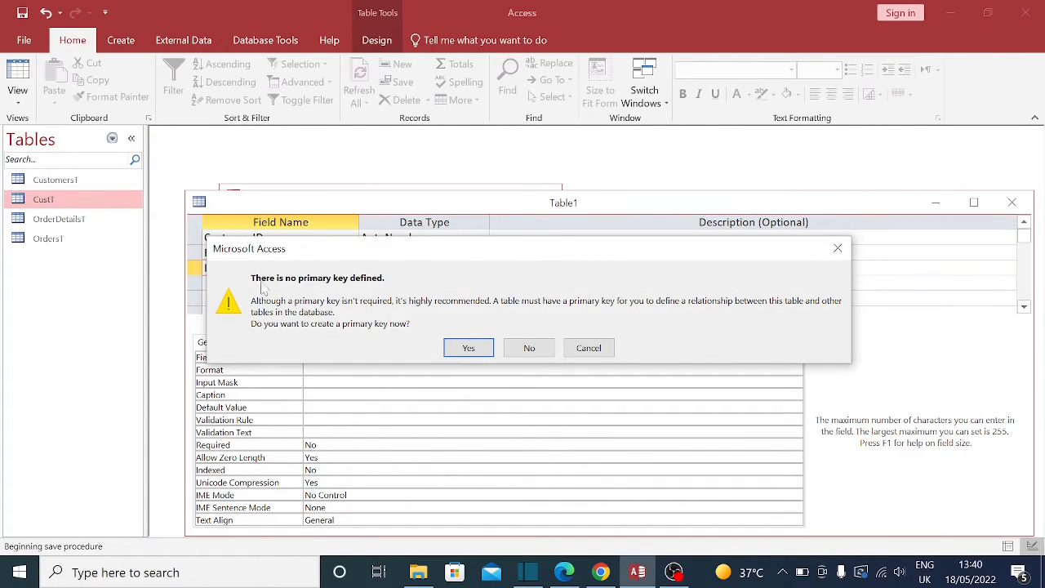
pyautogui.click(530, 347)
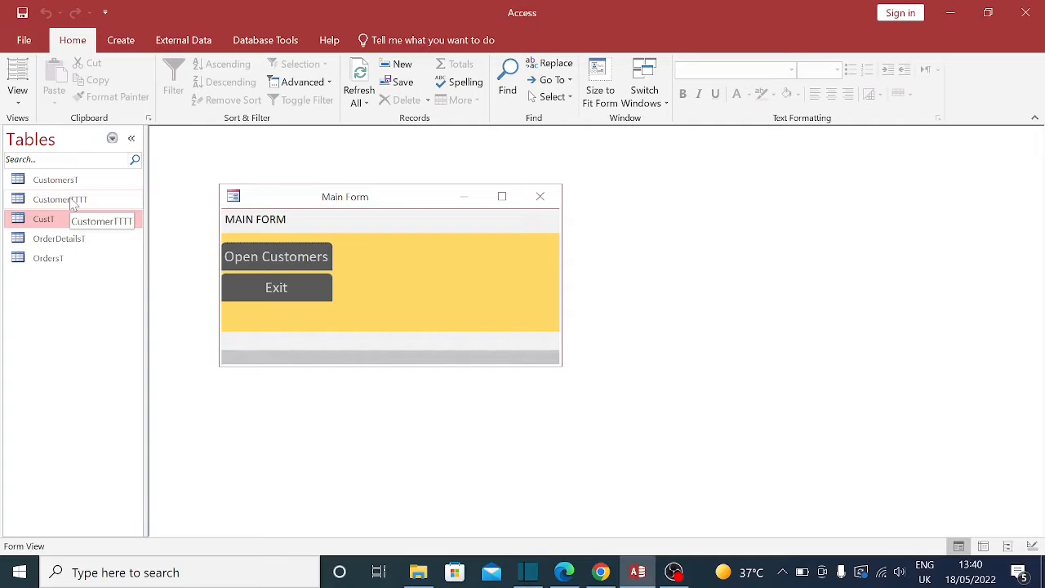
# Step: Enter the first customer's first and last names as record 1 in CustomerTTTT, then close it
pyautogui.doubleClick(73, 201)
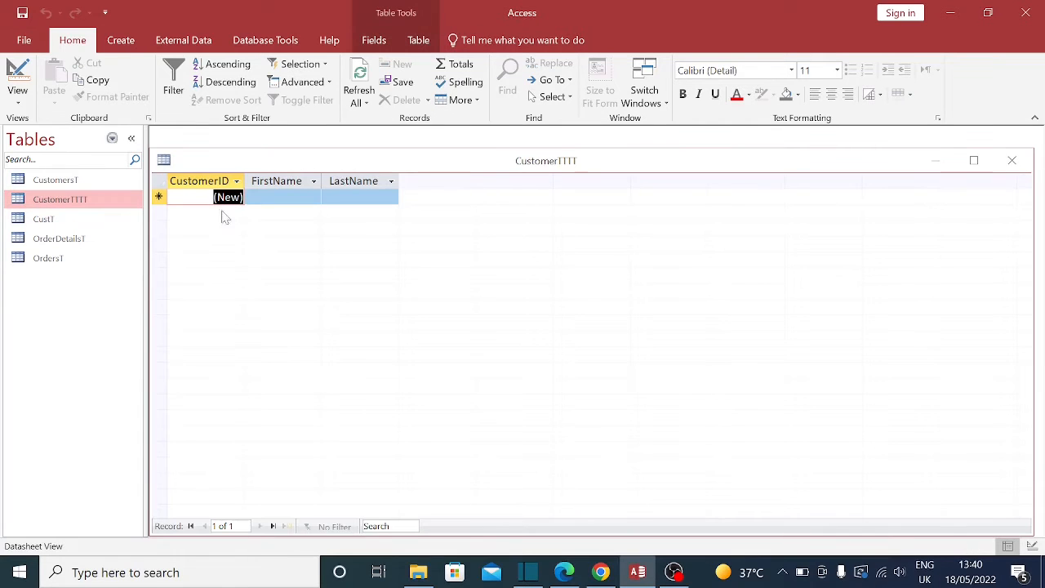
pyautogui.click(305, 203)
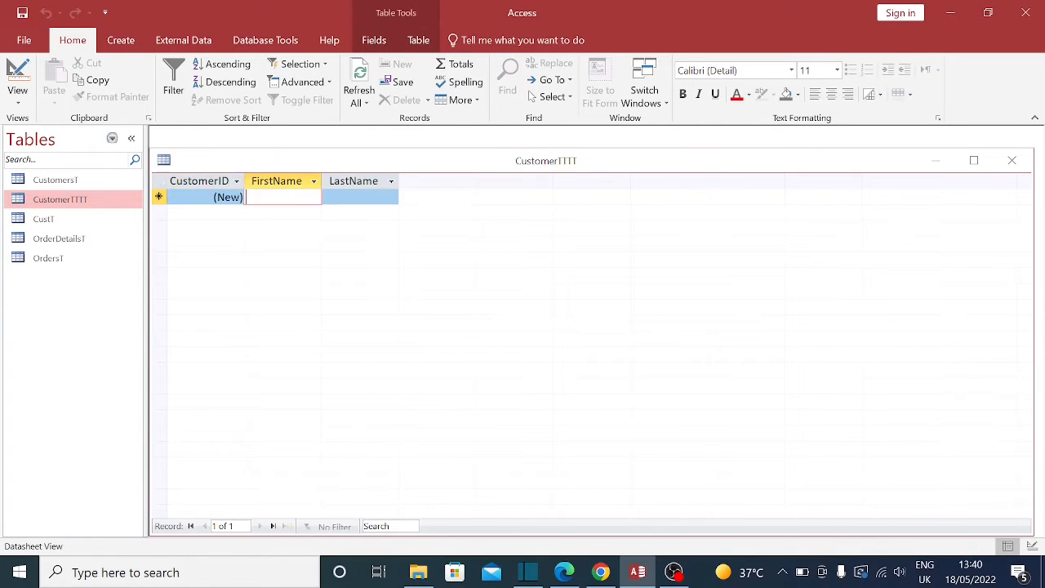
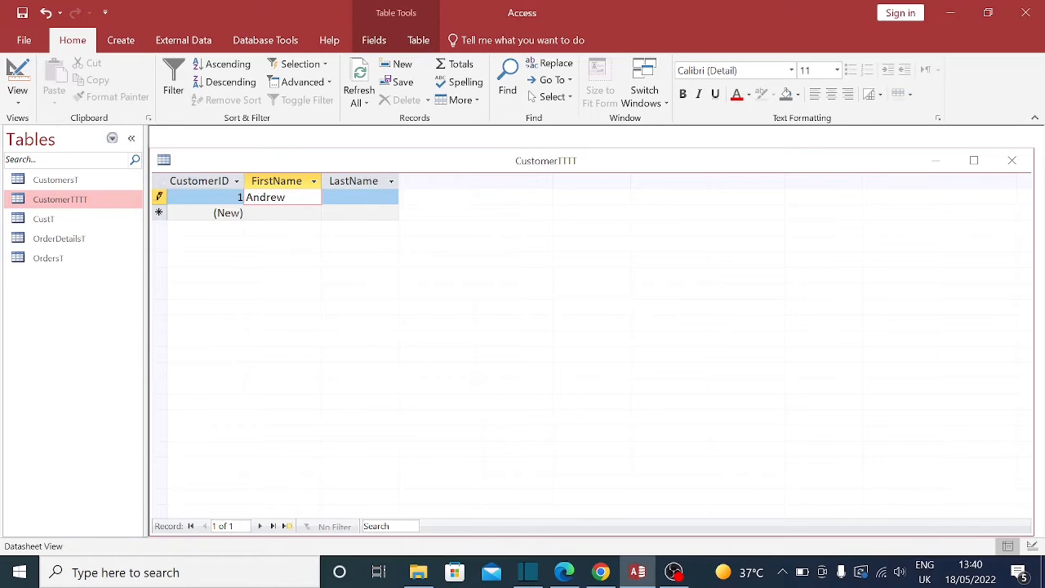
pyautogui.press('Tab')
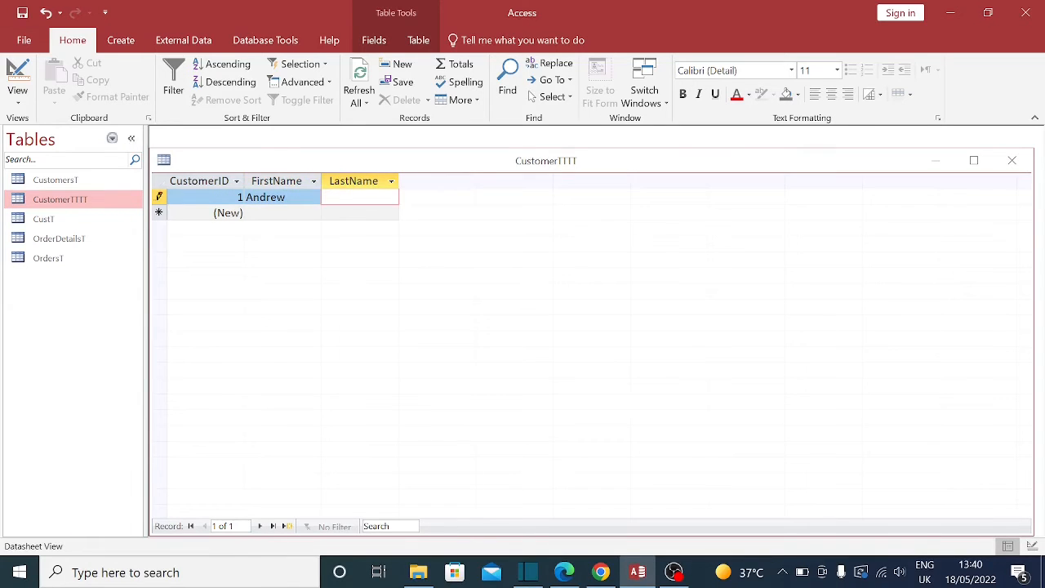
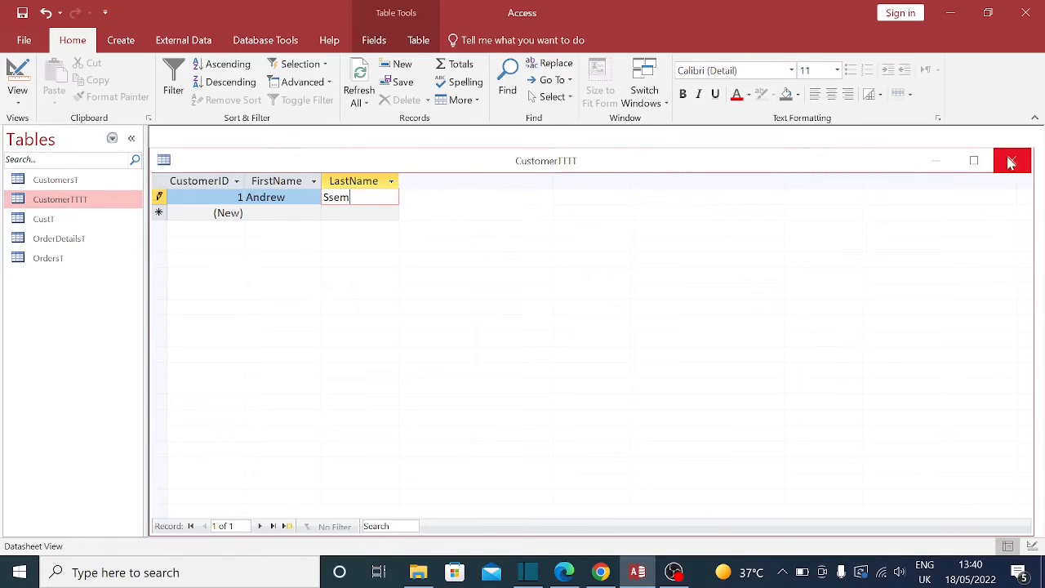
pyautogui.click(296, 198)
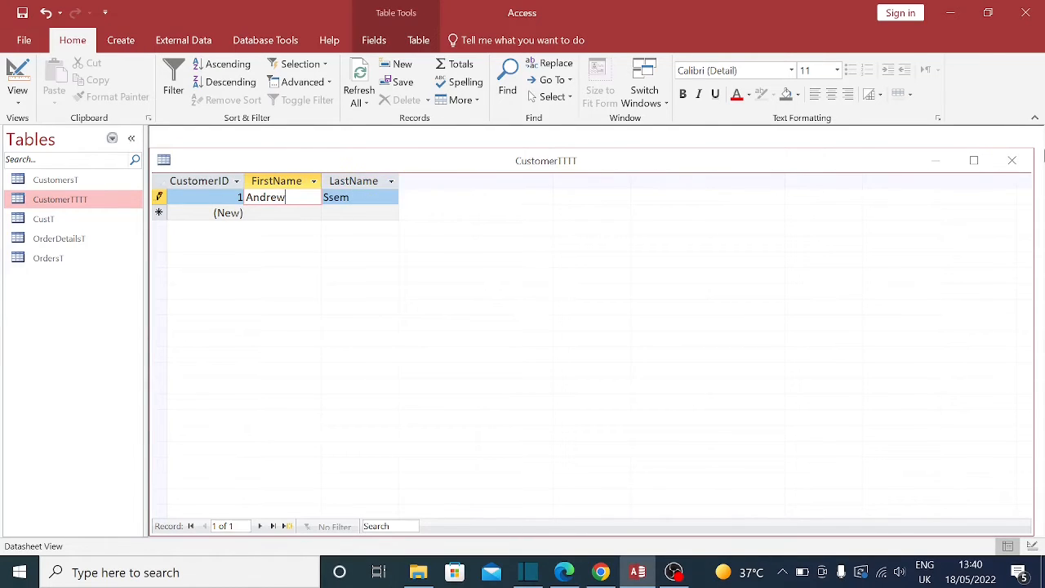
pyautogui.click(1012, 161)
# Step: Change CustomerTTTT's LastName Field Size to 40 in Design view and save the design
pyautogui.rightClick(71, 204)
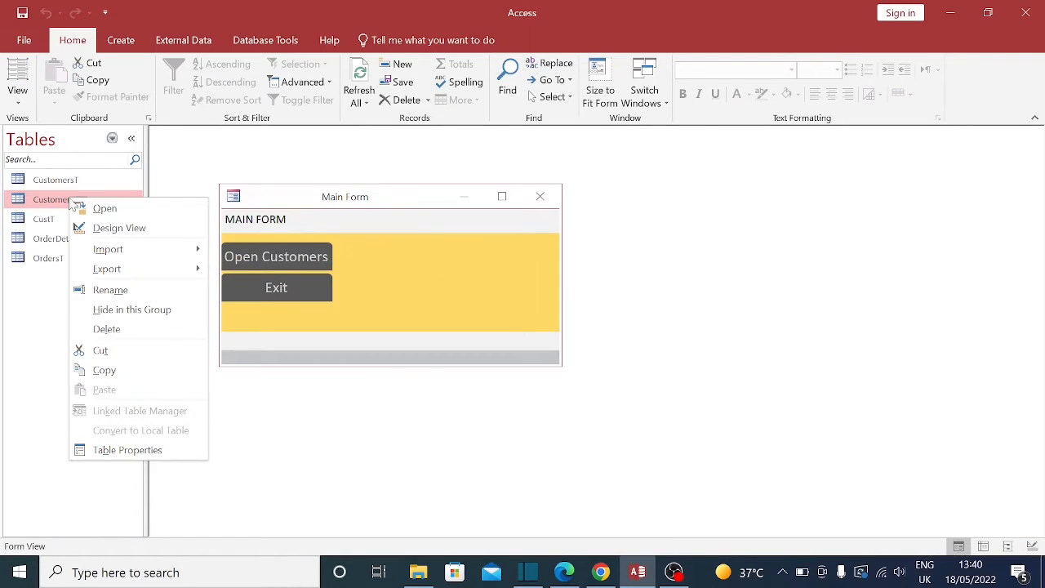
pyautogui.click(102, 226)
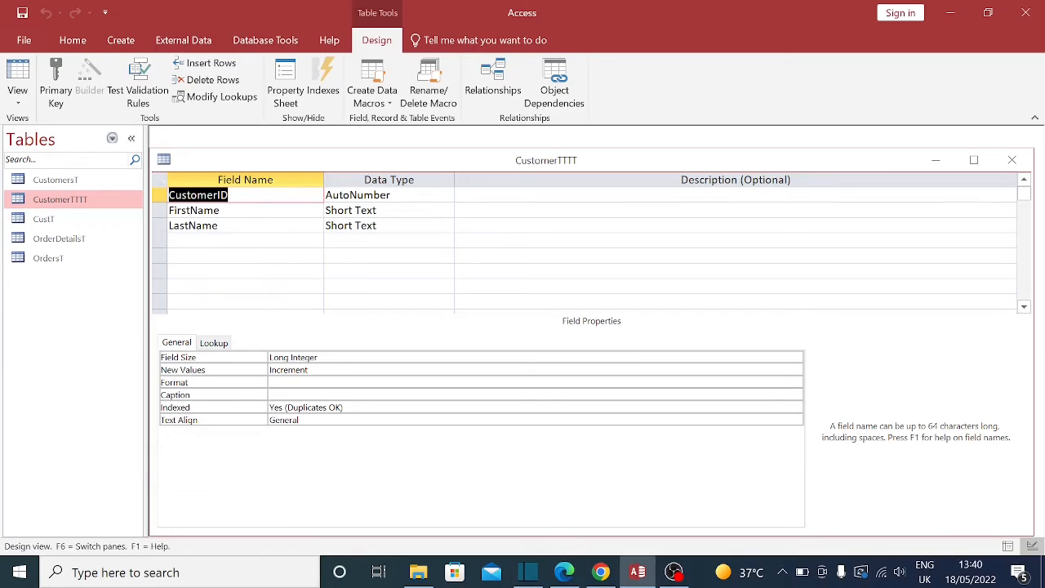
pyautogui.click(309, 228)
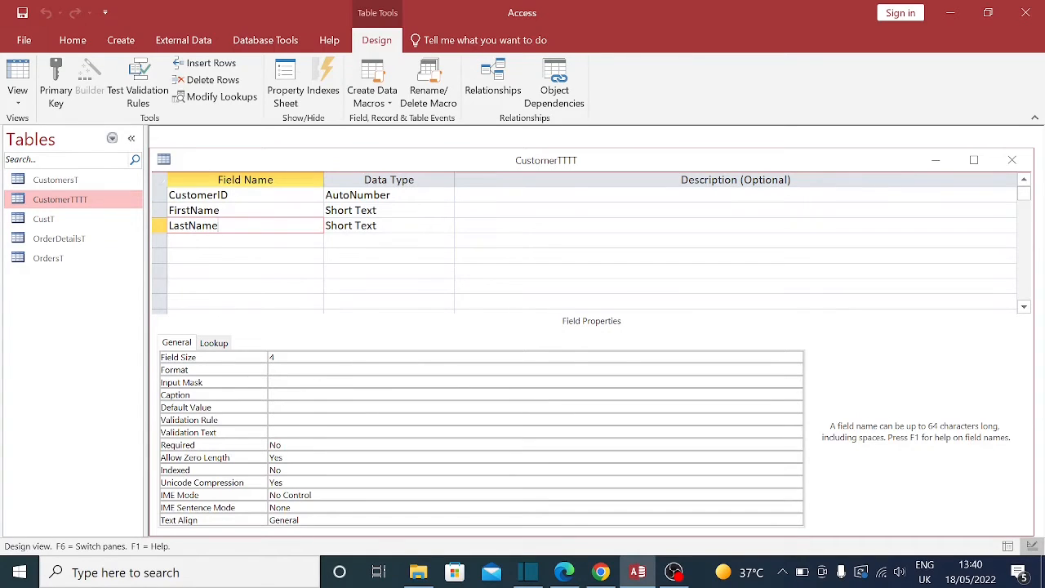
pyautogui.click(390, 226)
pyautogui.click(326, 357)
pyautogui.write('0')
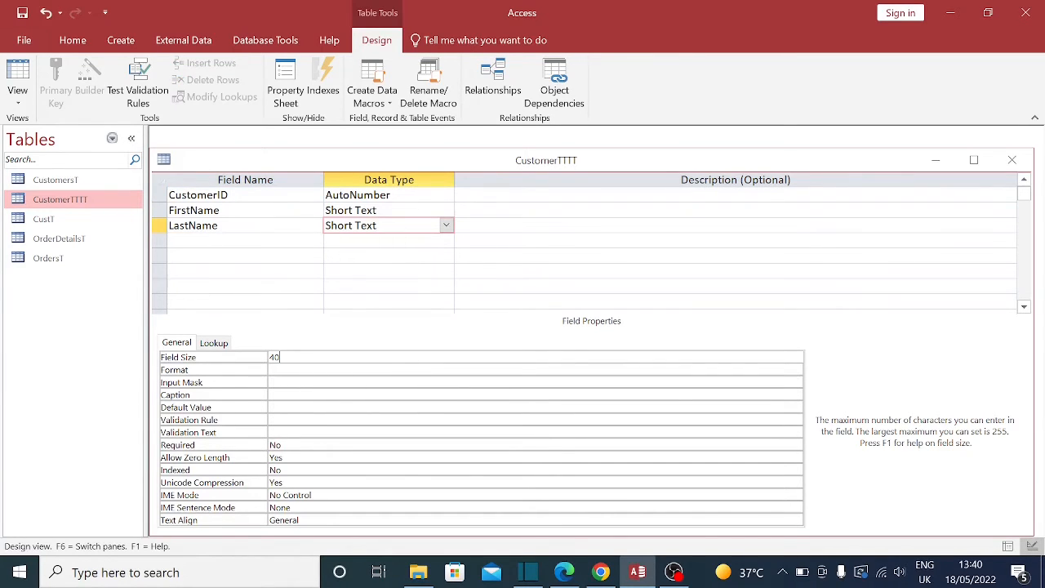
pyautogui.click(425, 210)
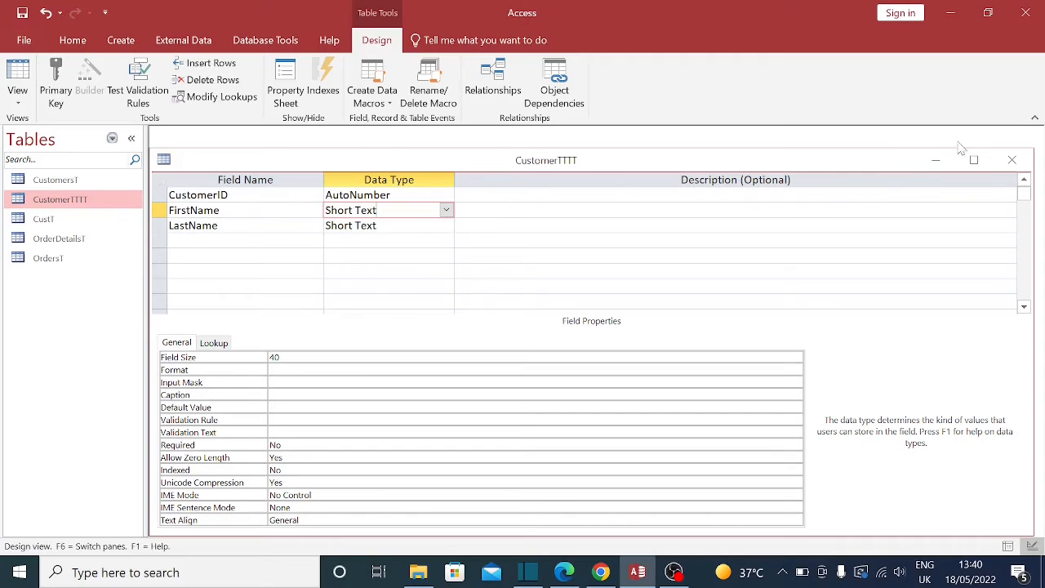
pyautogui.click(1012, 159)
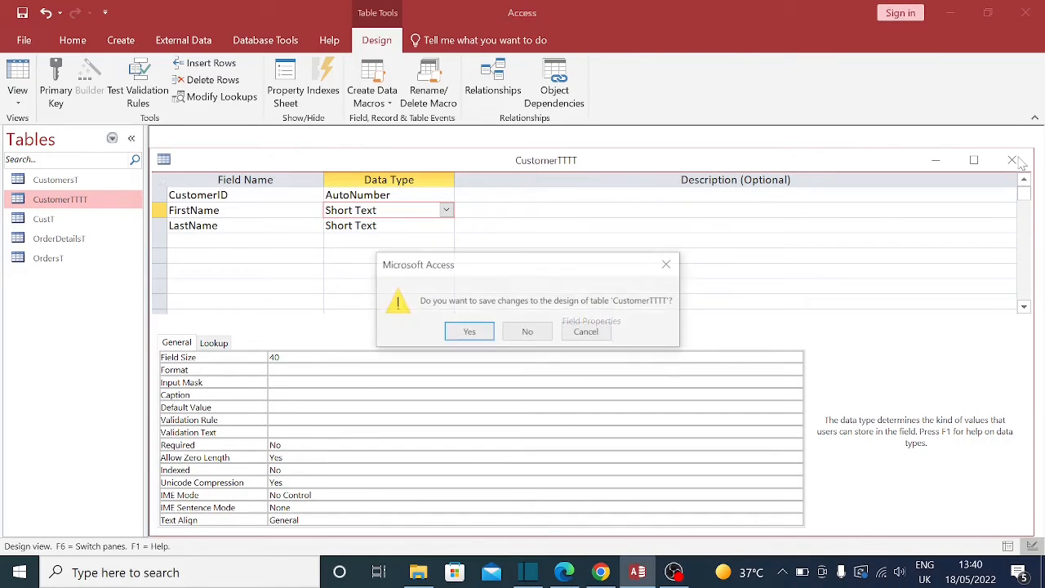
pyautogui.click(467, 332)
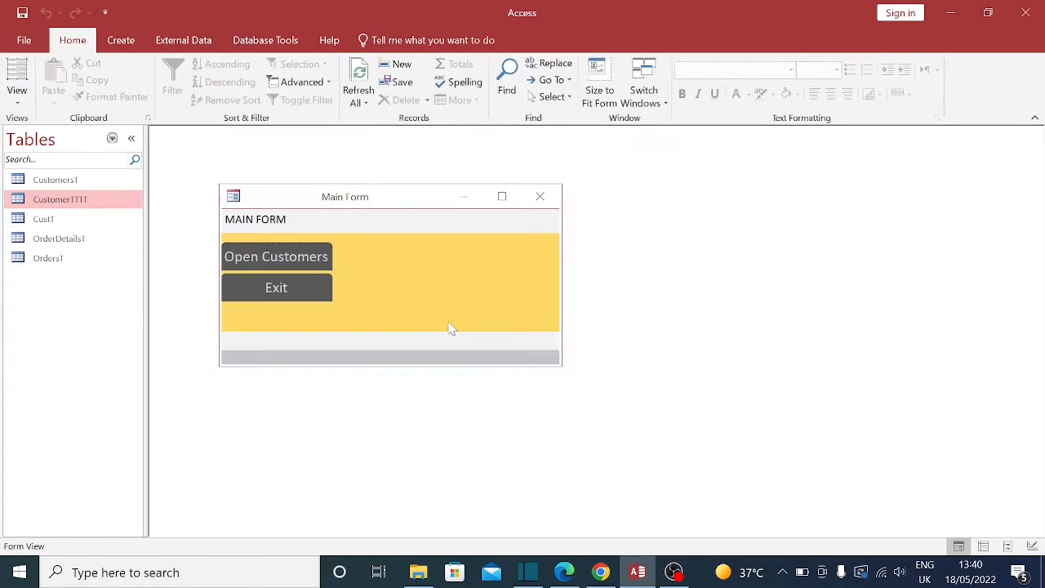
# Step: Complete the first record's full last name in the CustomerTTTT datasheet
pyautogui.doubleClick(56, 203)
pyautogui.click(357, 198)
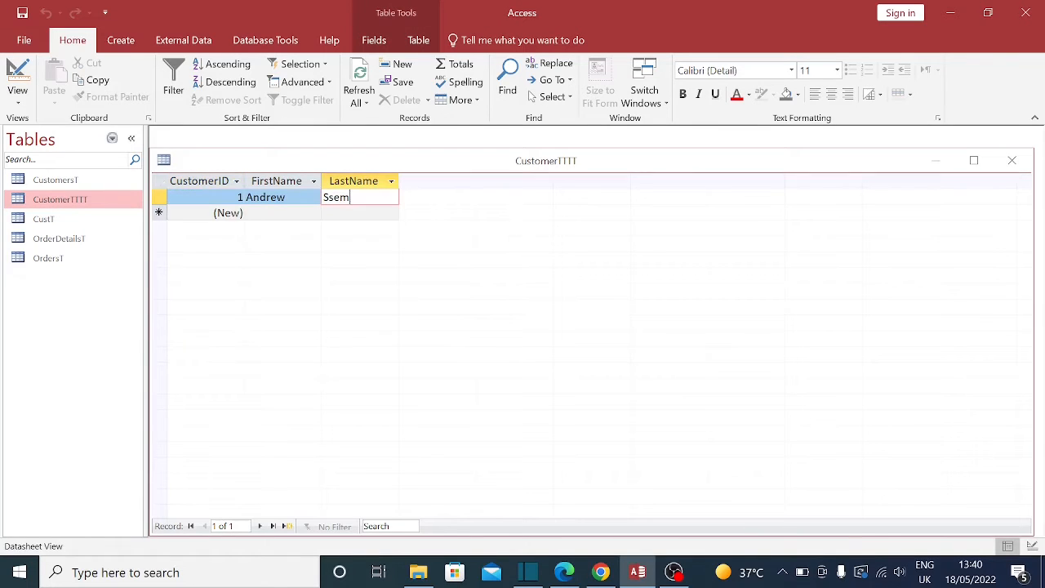
pyautogui.write('aganda')
pyautogui.hotkey('shift', 'Tab')
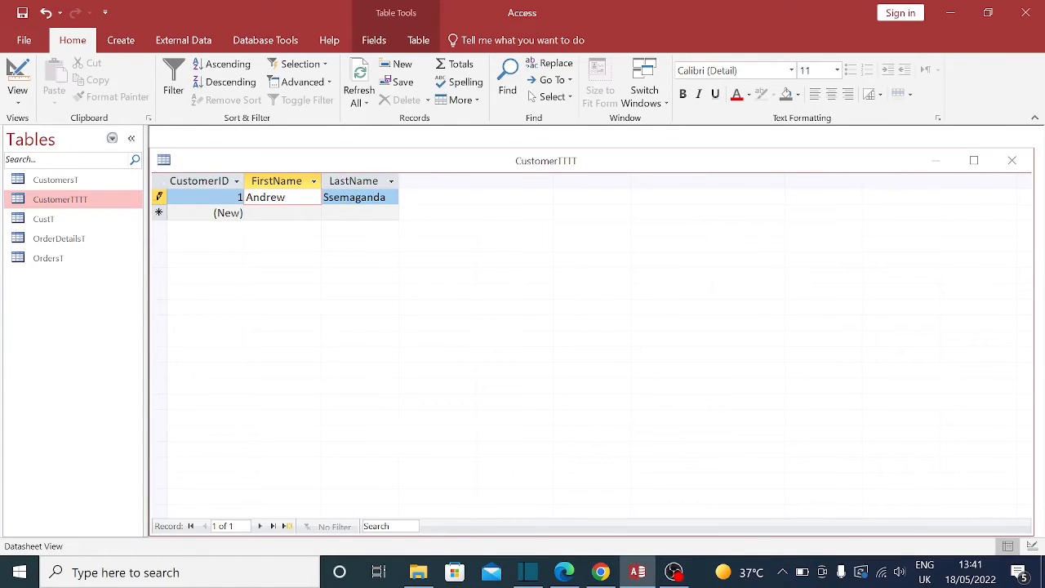
pyautogui.press('Down')
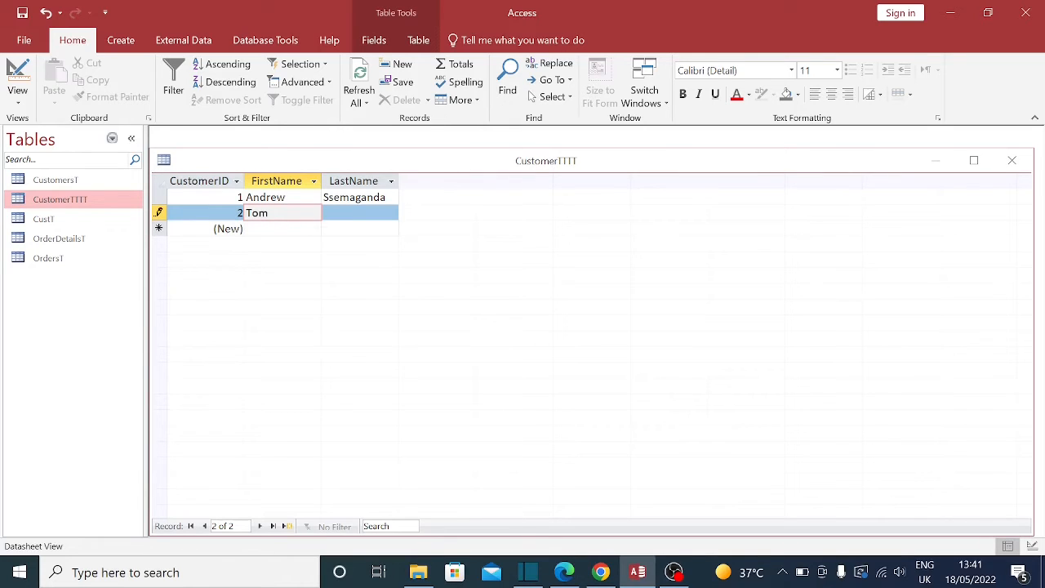
# Step: Add a second record with the next customer's first and last names
pyautogui.press('Tab')
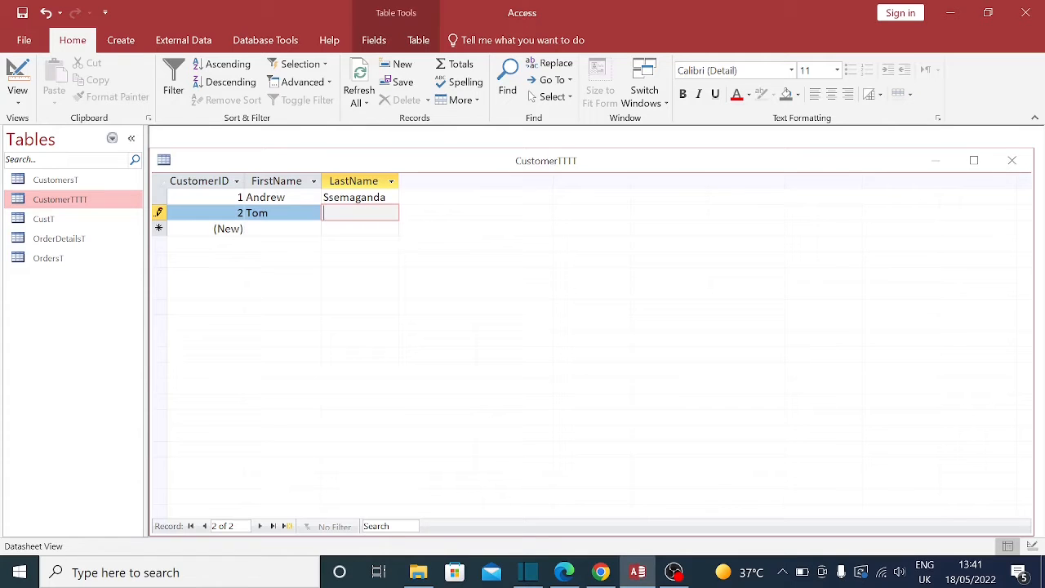
pyautogui.click(282, 197)
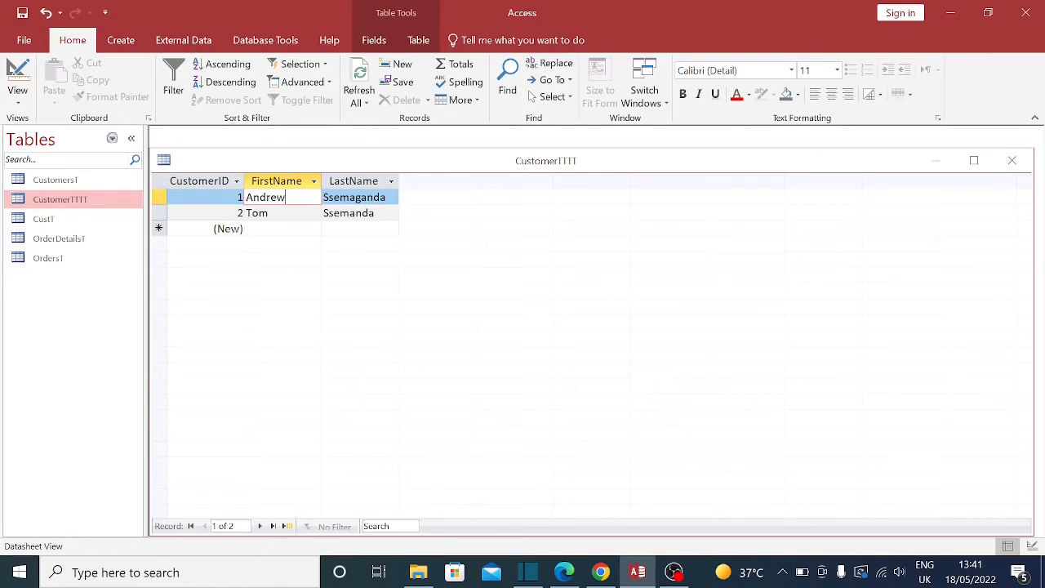
pyautogui.click(375, 213)
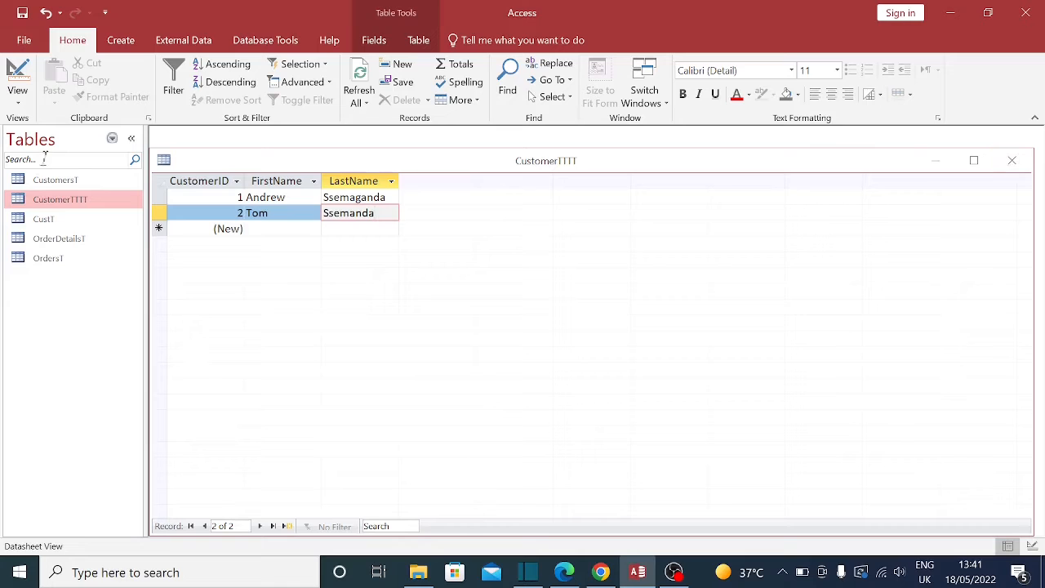
# Step: Make CustomerID the primary key of CustomerTTTT and save the design
pyautogui.rightClick(376, 161)
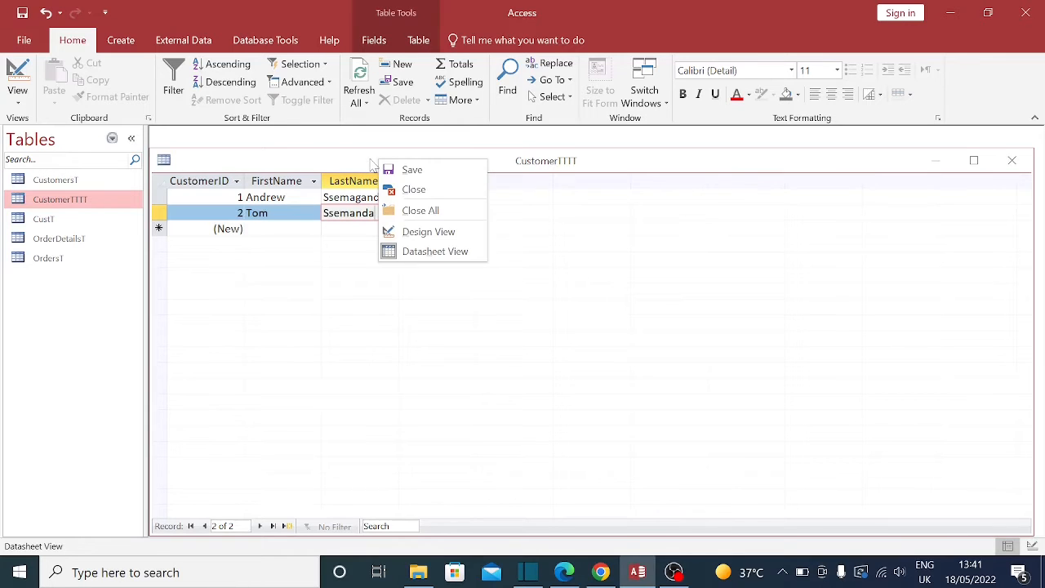
pyautogui.click(427, 232)
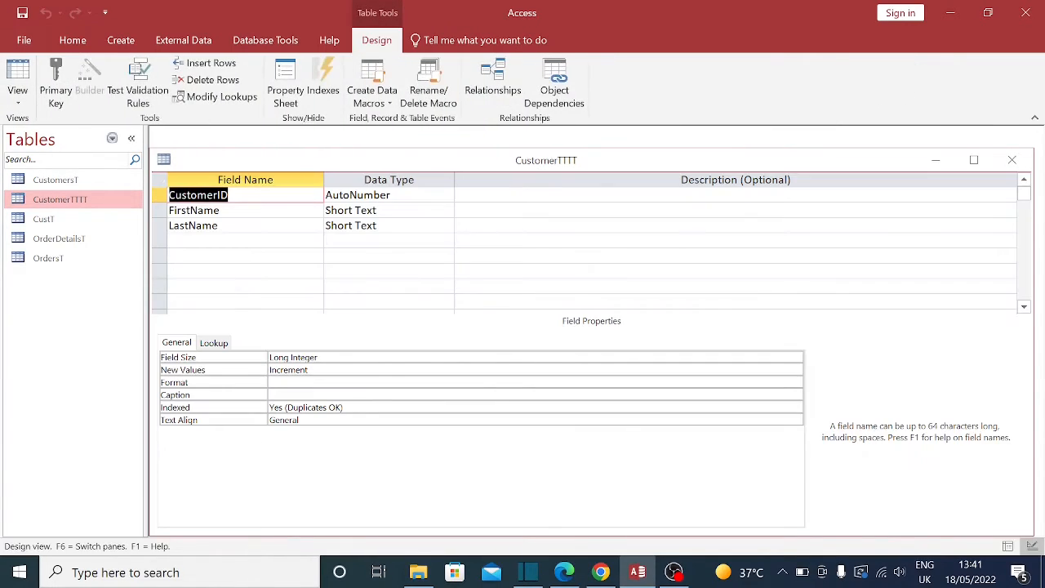
pyautogui.click(393, 211)
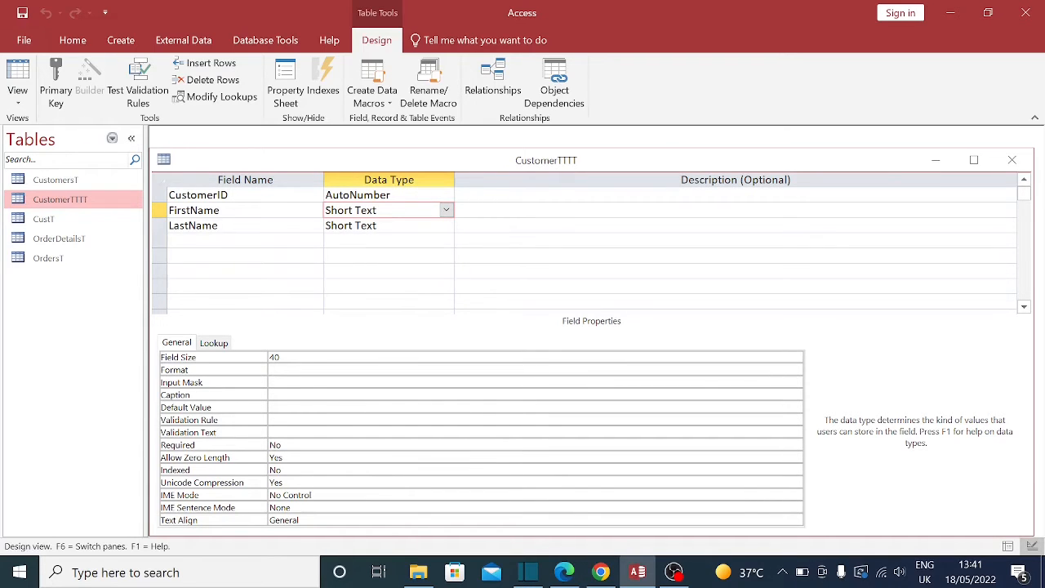
pyautogui.click(237, 195)
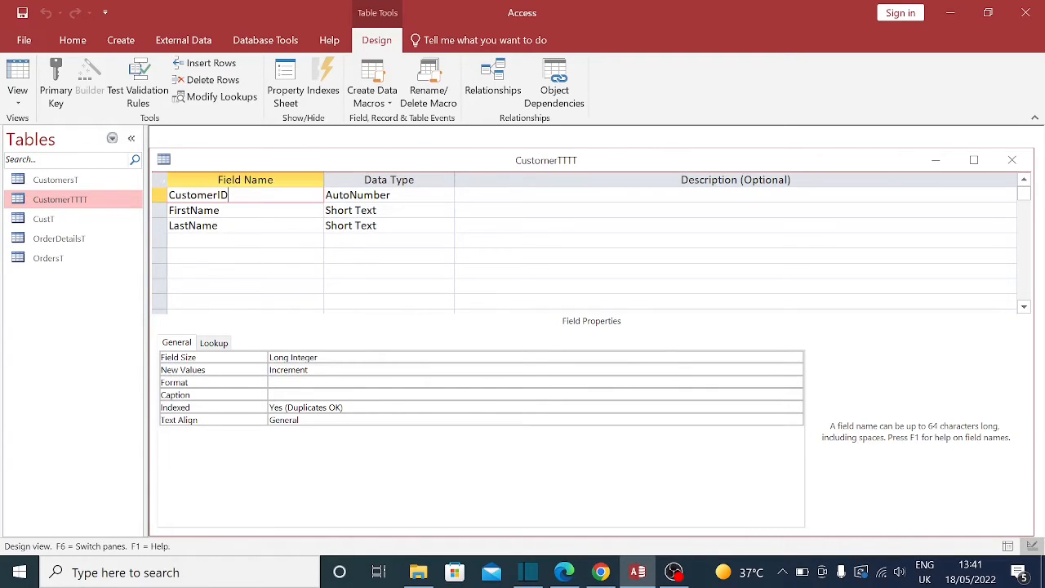
pyautogui.click(236, 210)
pyautogui.click(237, 225)
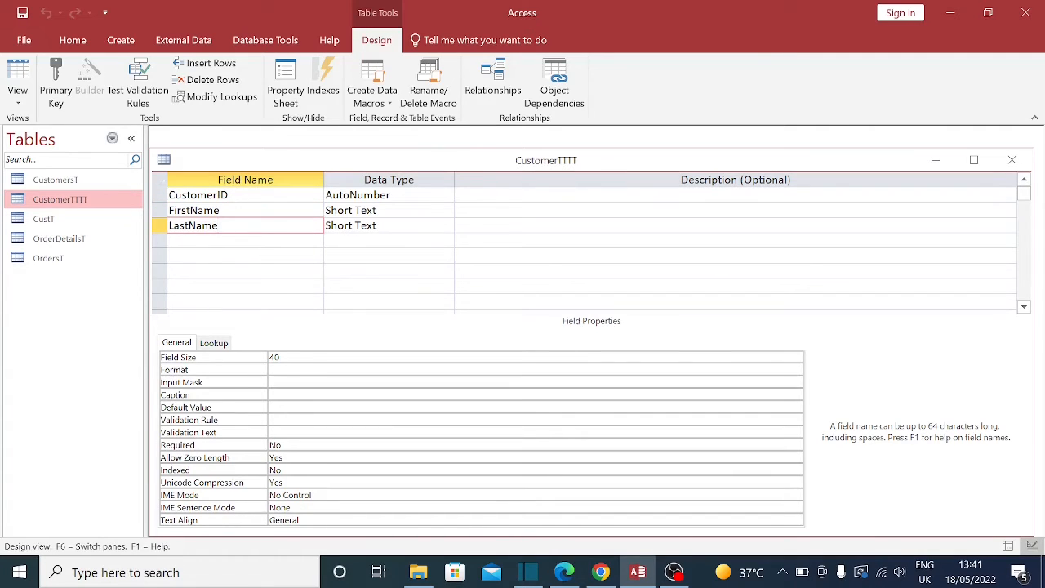
pyautogui.click(237, 195)
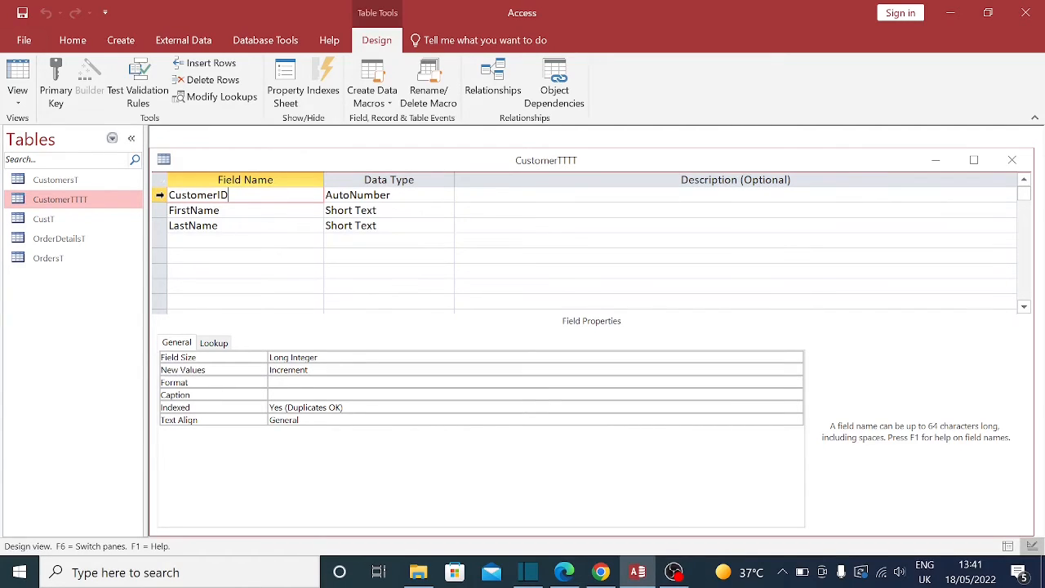
pyautogui.rightClick(160, 196)
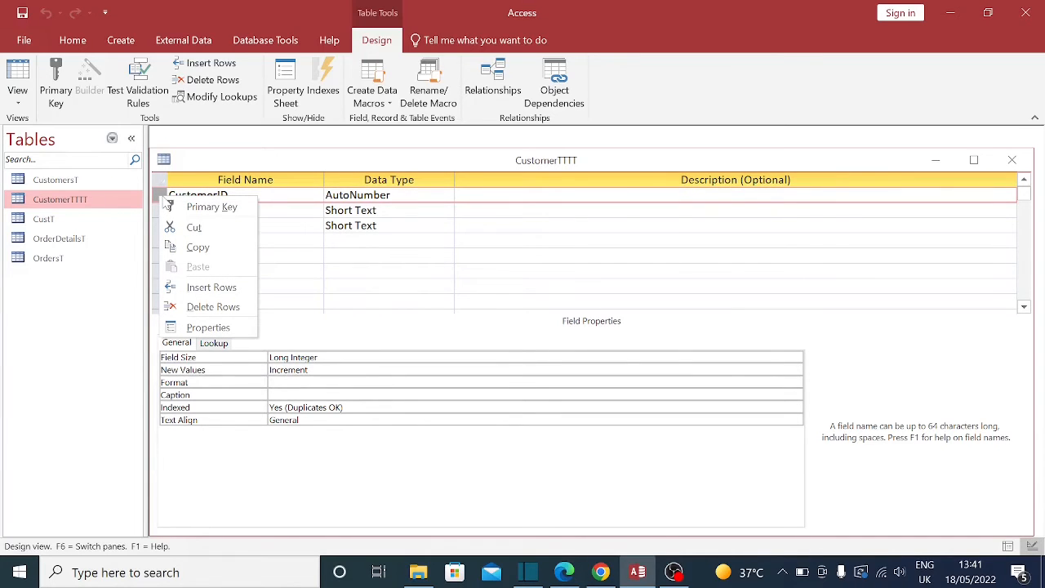
pyautogui.click(211, 207)
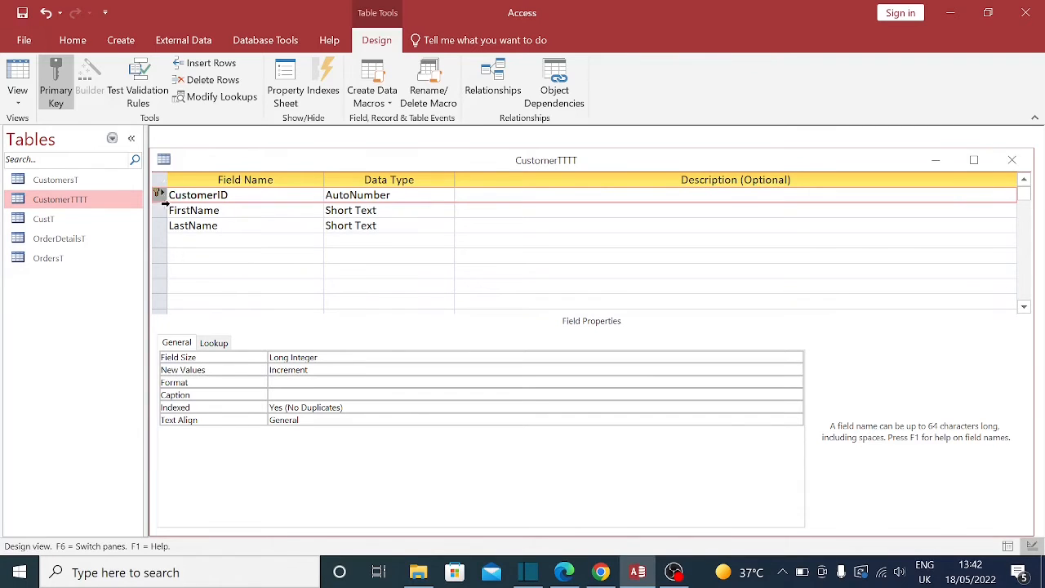
pyautogui.click(1011, 160)
pyautogui.click(468, 335)
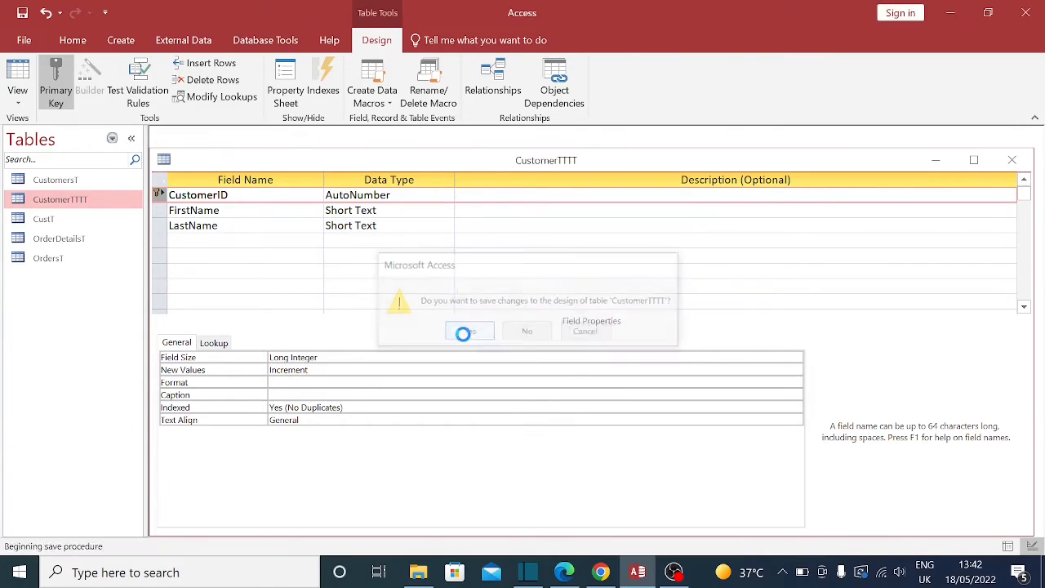
# Step: Reopen the CustomerTTTT datasheet to check both records, then close it
pyautogui.doubleClick(41, 202)
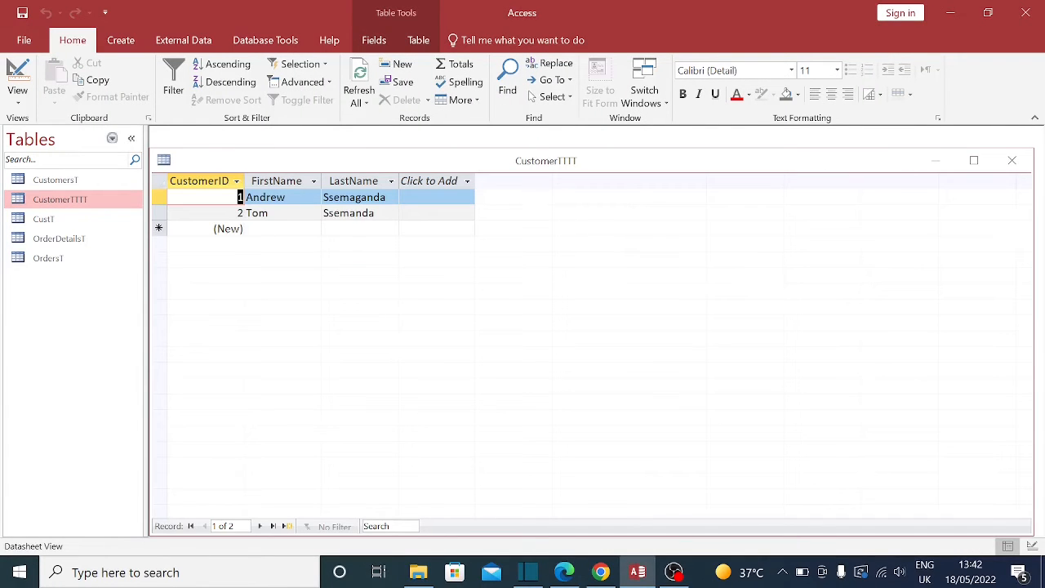
pyautogui.press('Down')
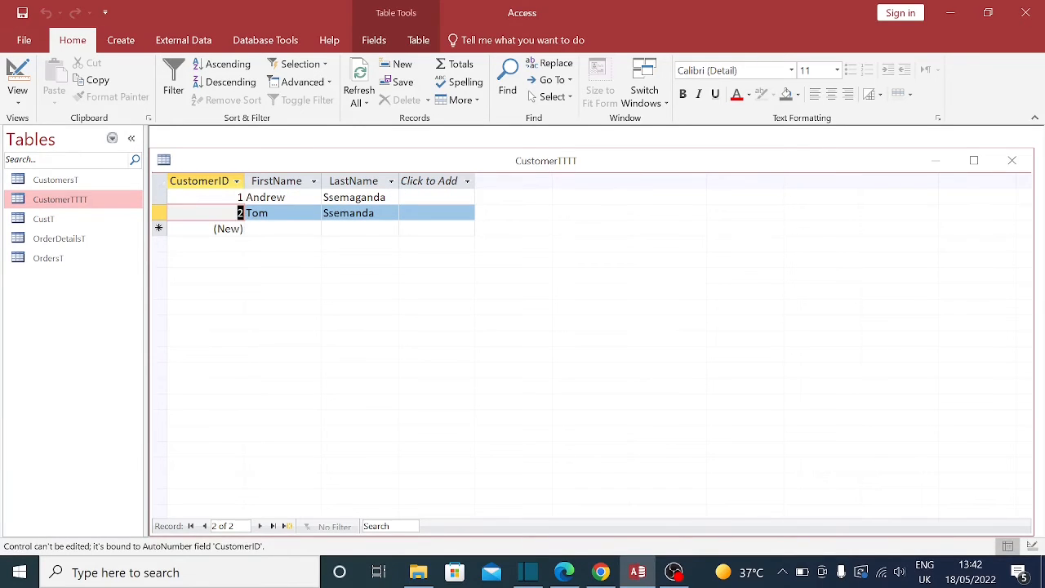
pyautogui.click(1016, 162)
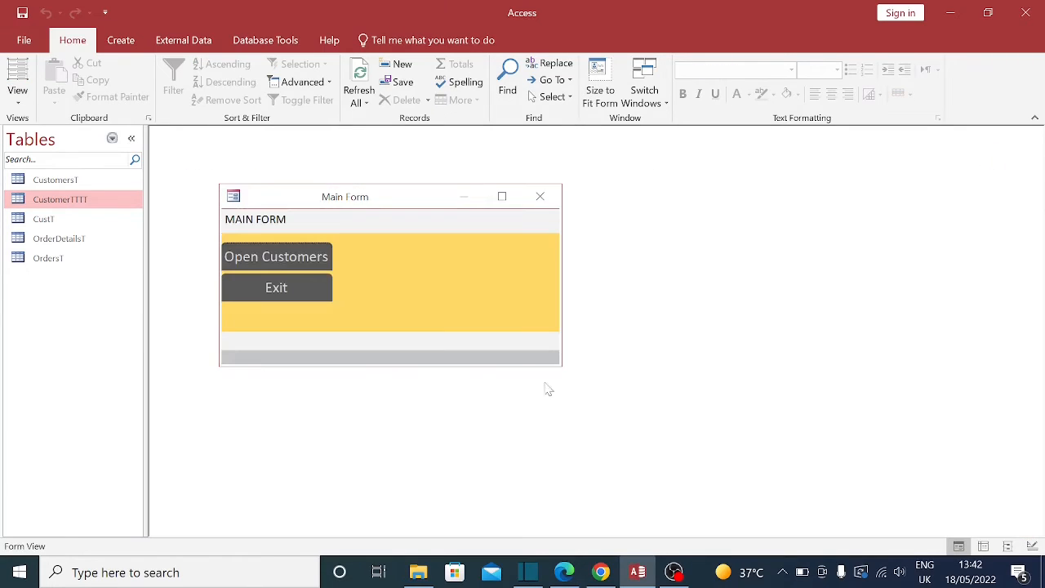
pyautogui.click(75, 202)
pyautogui.rightClick(75, 203)
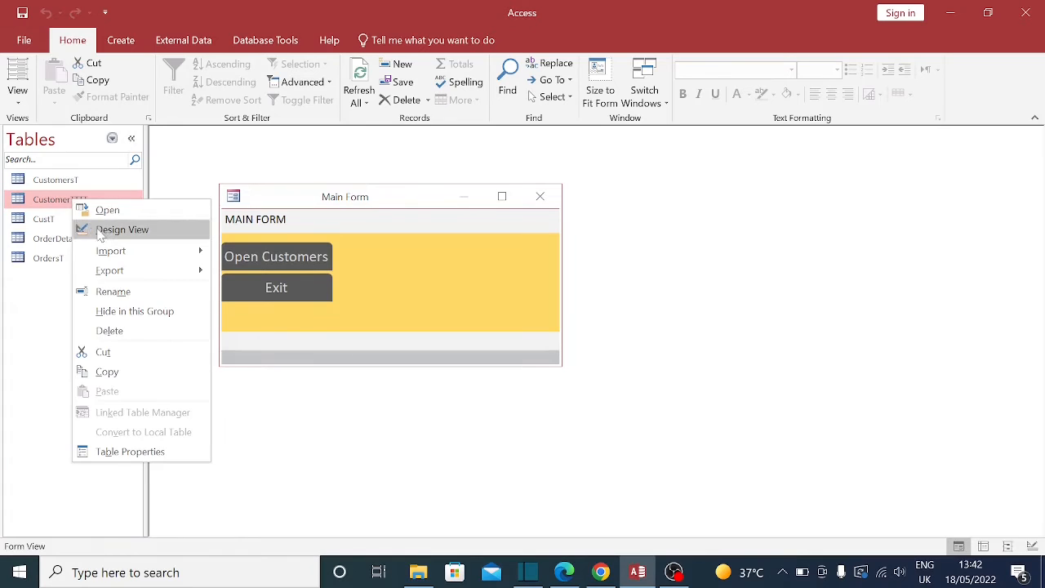
# Step: Add a fourth field, Notes, of type Long Text to CustomerTTTT's design and save it
pyautogui.click(91, 230)
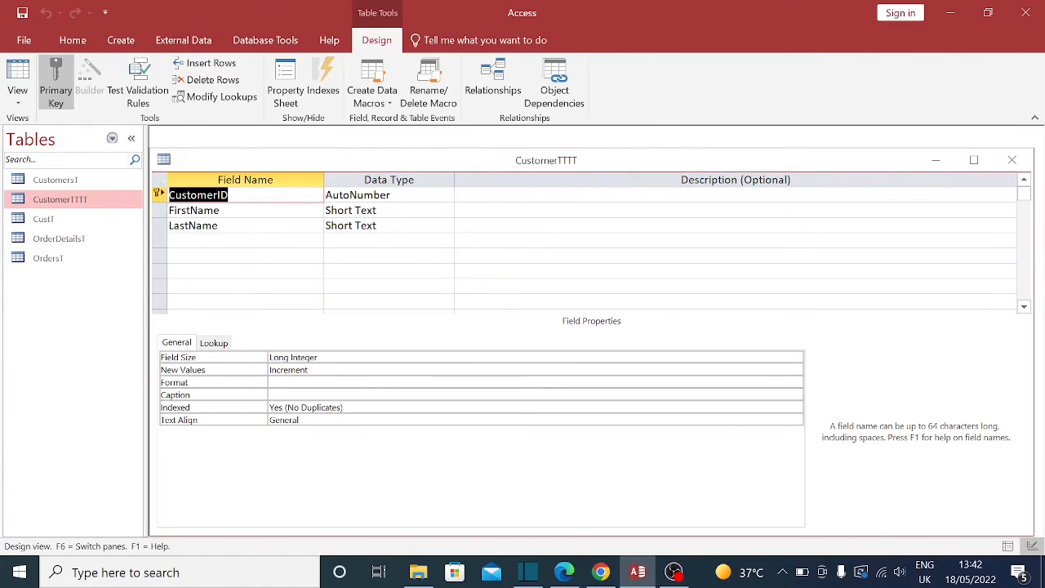
pyautogui.click(233, 241)
pyautogui.write('Notes')
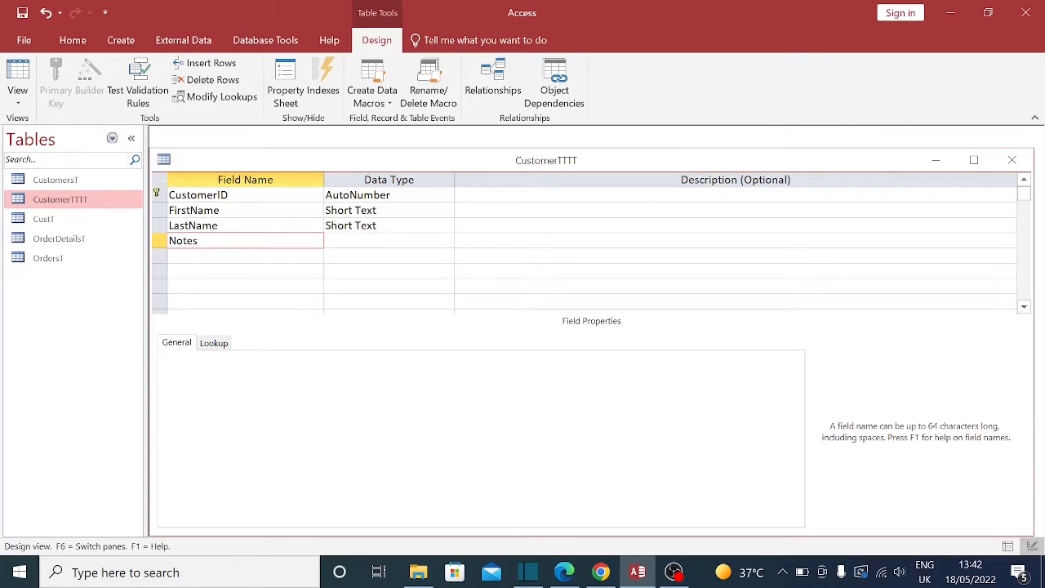
pyautogui.press('Tab')
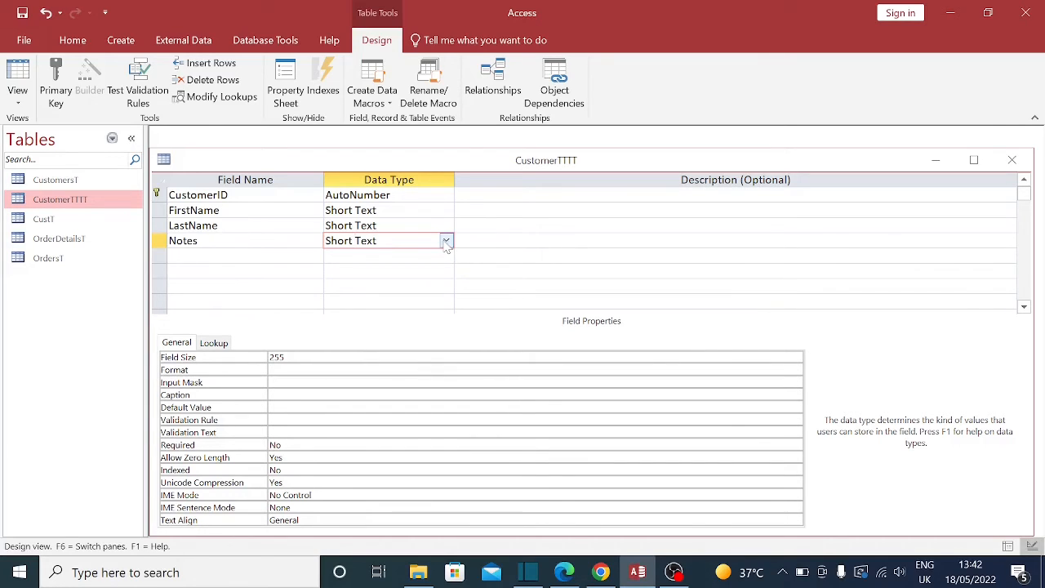
pyautogui.click(447, 242)
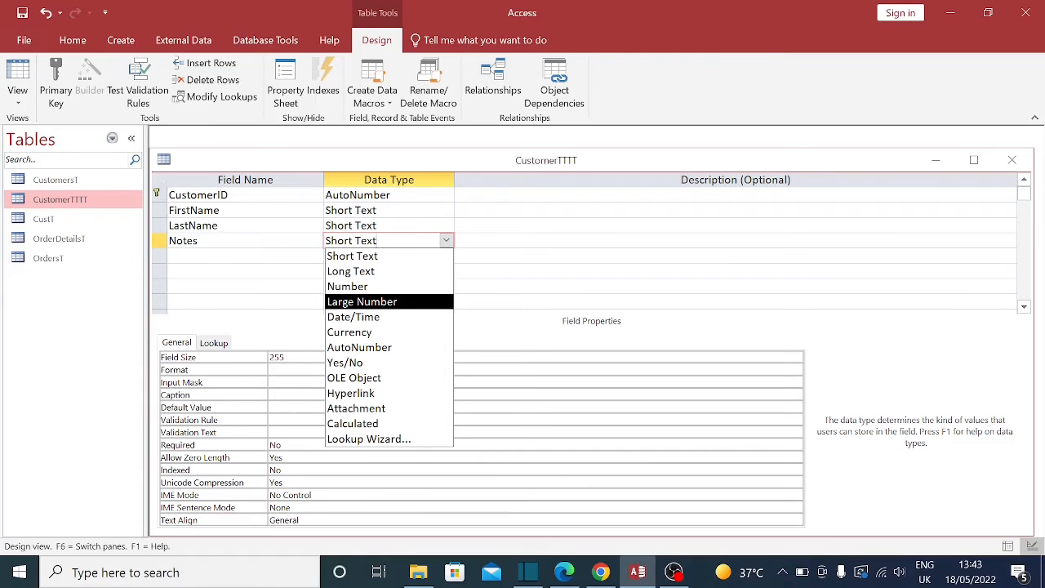
pyautogui.click(356, 278)
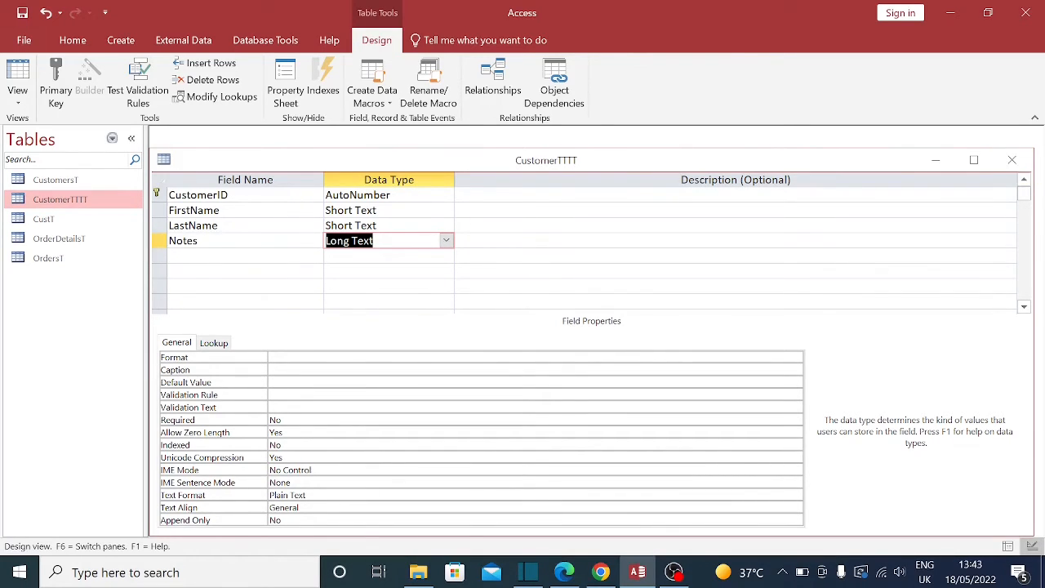
pyautogui.click(245, 256)
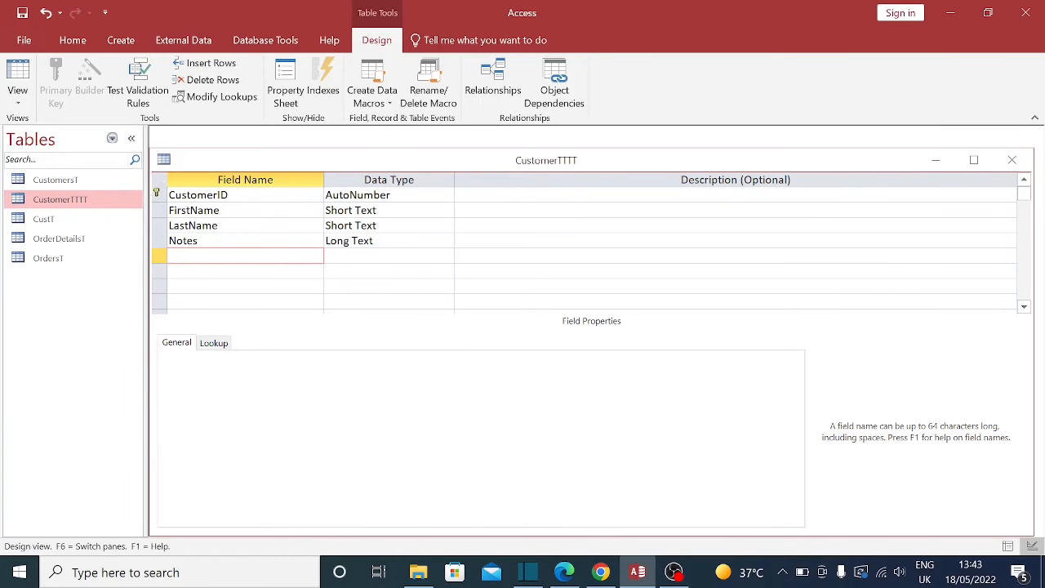
pyautogui.click(1011, 160)
pyautogui.click(480, 330)
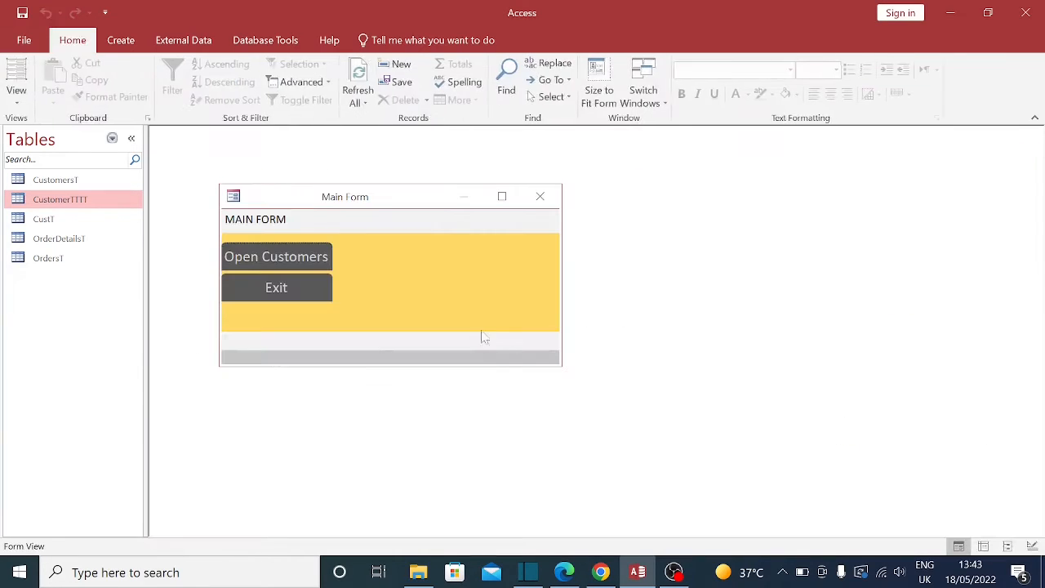
# Step: Widen the CustomerTTTT Notes column, type sample notes for record 1, then close the datasheet
pyautogui.doubleClick(61, 200)
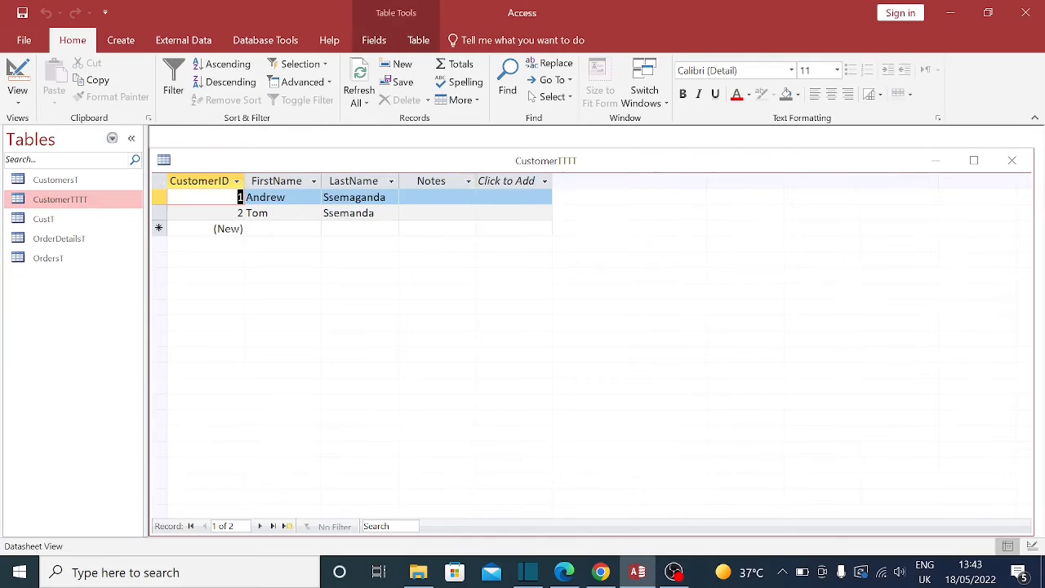
pyautogui.click(440, 197)
pyautogui.moveTo(477, 180); pyautogui.dragTo(698, 180)
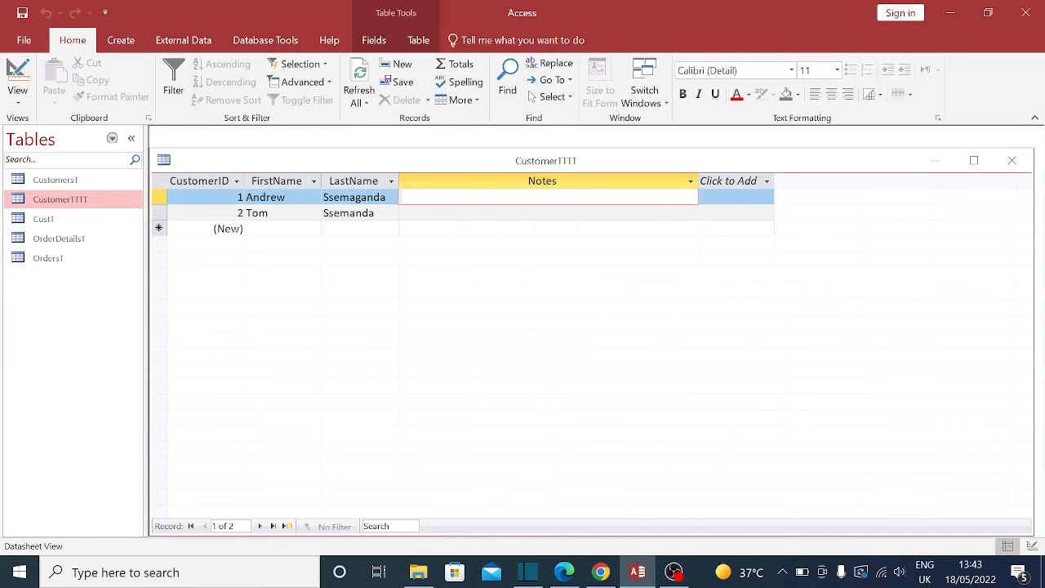
pyautogui.write('sdsdsd   jhsdhsgd djsdhs dhsdvs cgsdjds ')
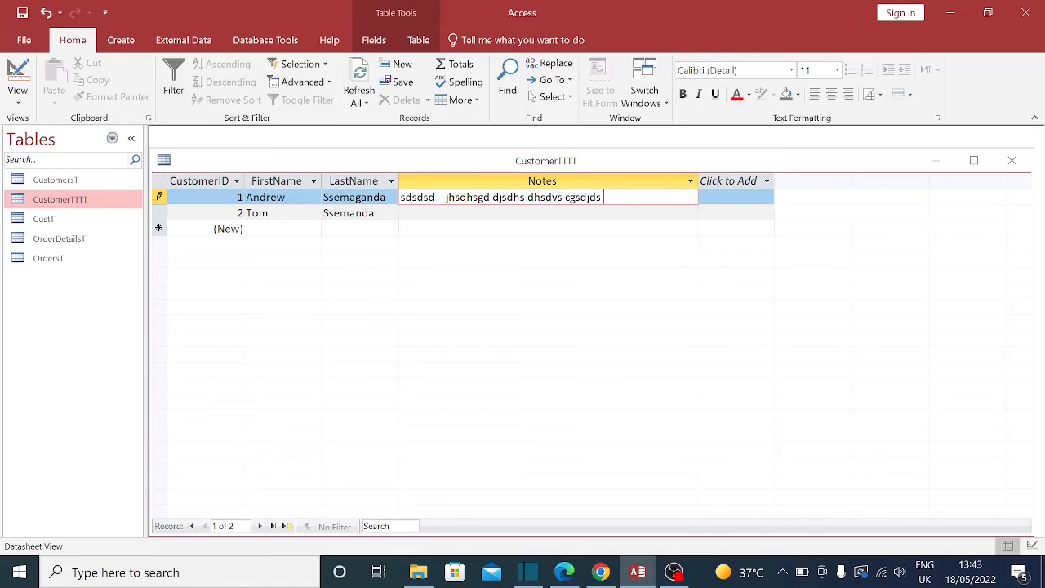
pyautogui.write('cdgsdv')
pyautogui.press('Down')
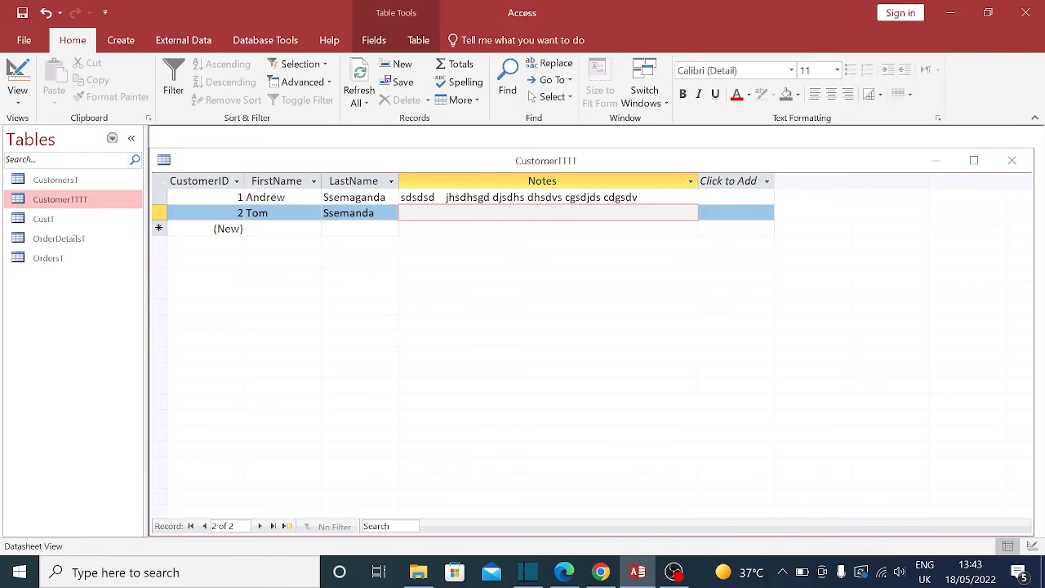
pyautogui.click(362, 197)
pyautogui.click(286, 197)
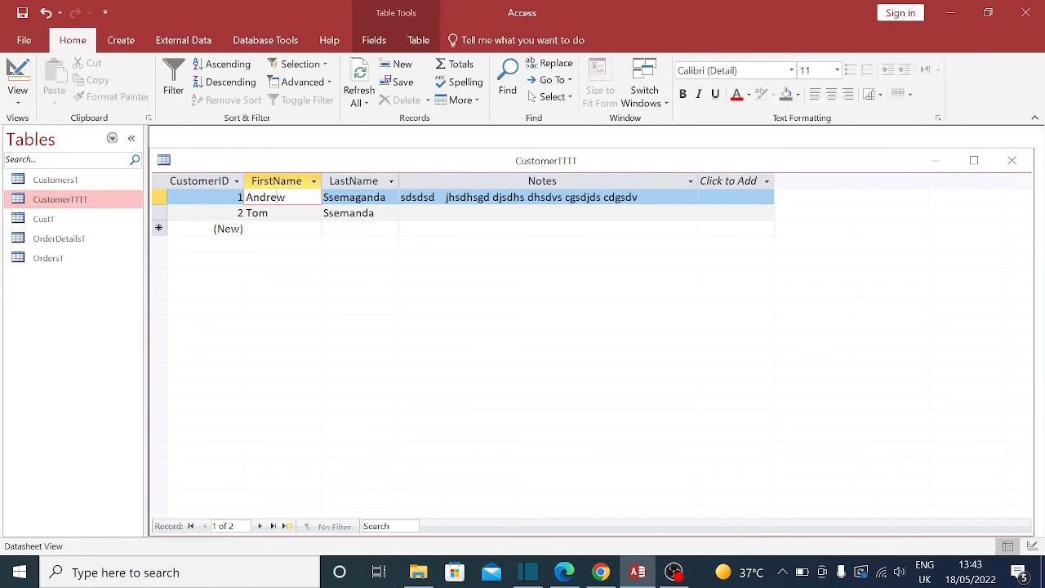
pyautogui.click(1012, 161)
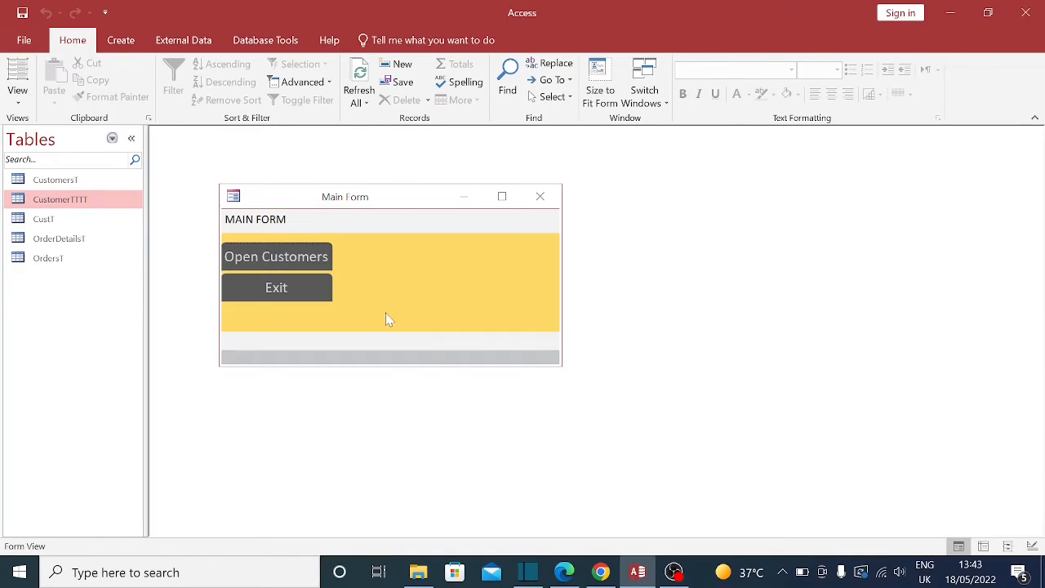
# Step: In CustomerTTTT's Design View, add a Short Text field named TelephoneNumber below Notes
pyautogui.rightClick(56, 204)
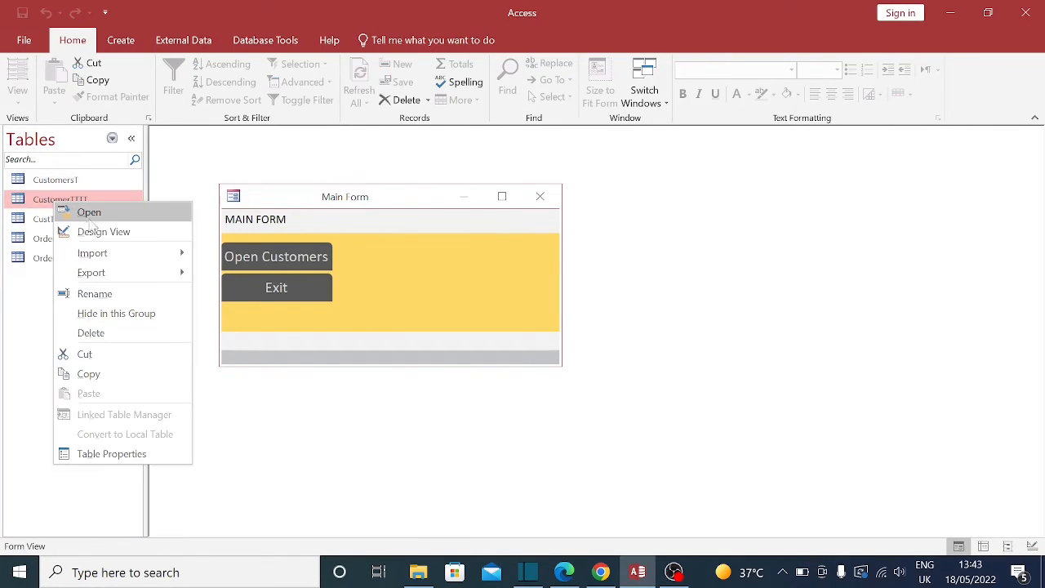
pyautogui.click(90, 232)
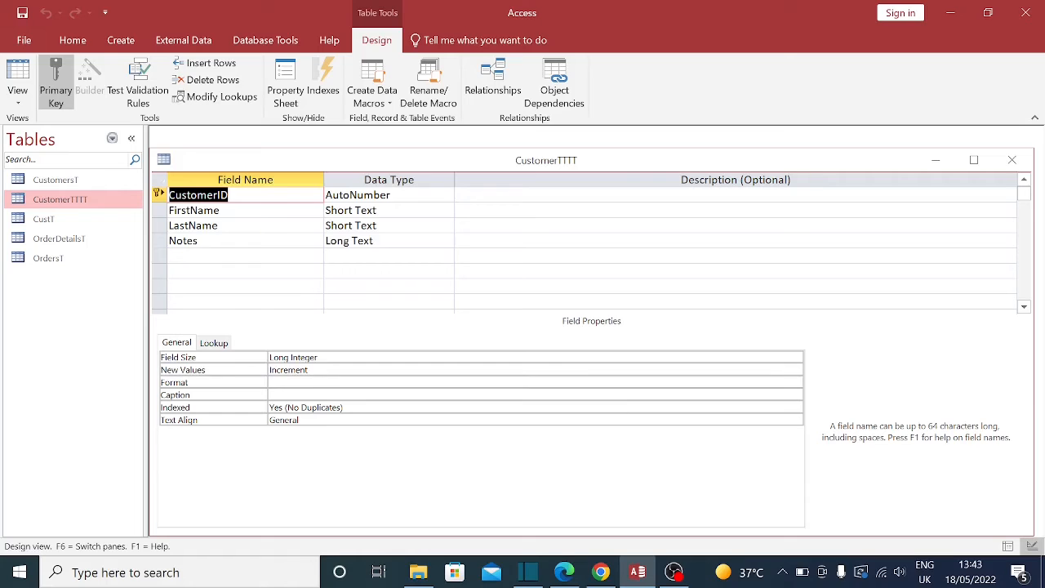
pyautogui.click(237, 255)
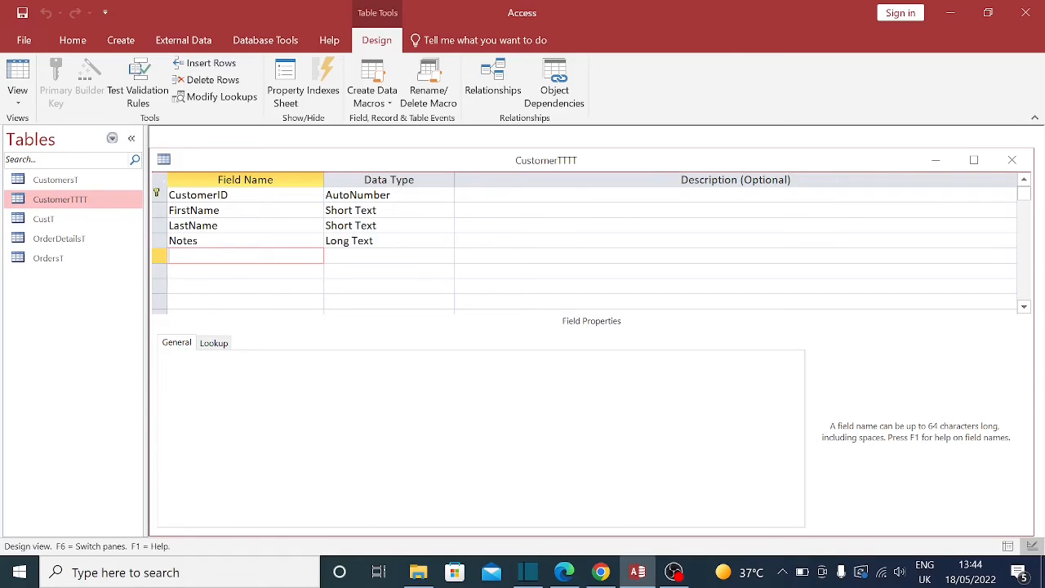
pyautogui.write('TelephoneNumber')
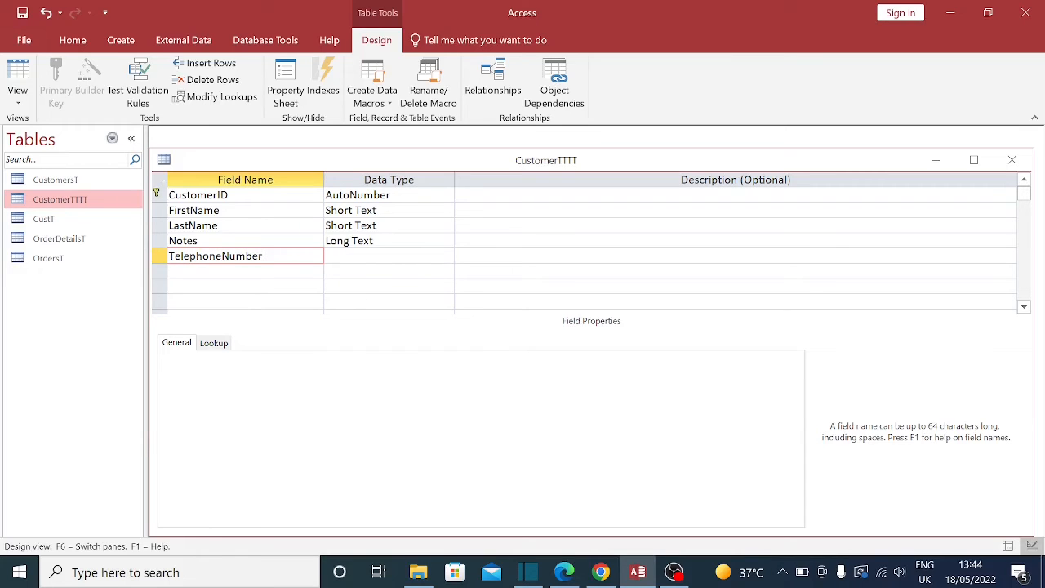
pyautogui.press('Tab')
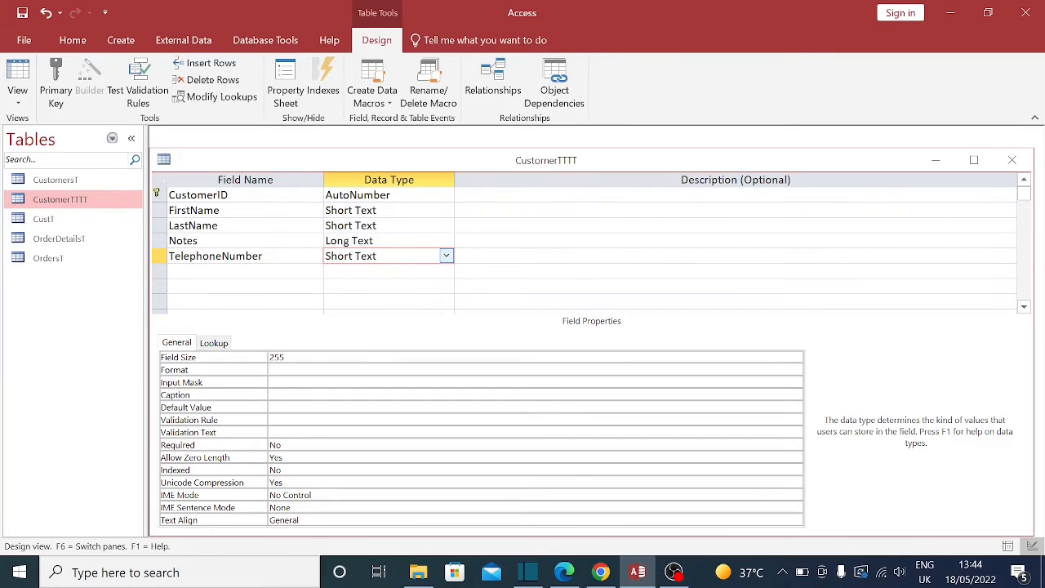
pyautogui.click(448, 257)
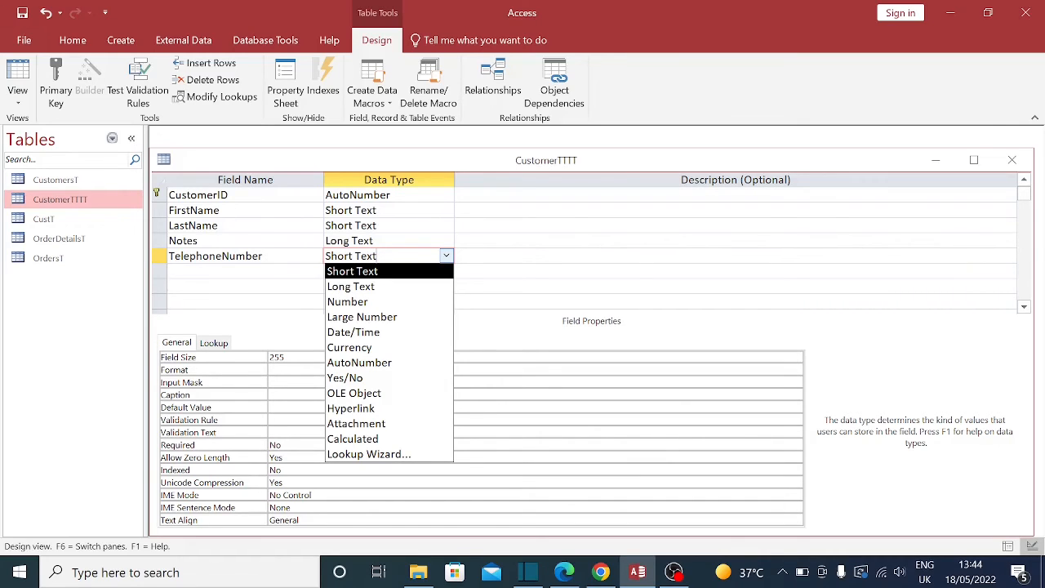
pyautogui.click(446, 256)
pyautogui.click(447, 256)
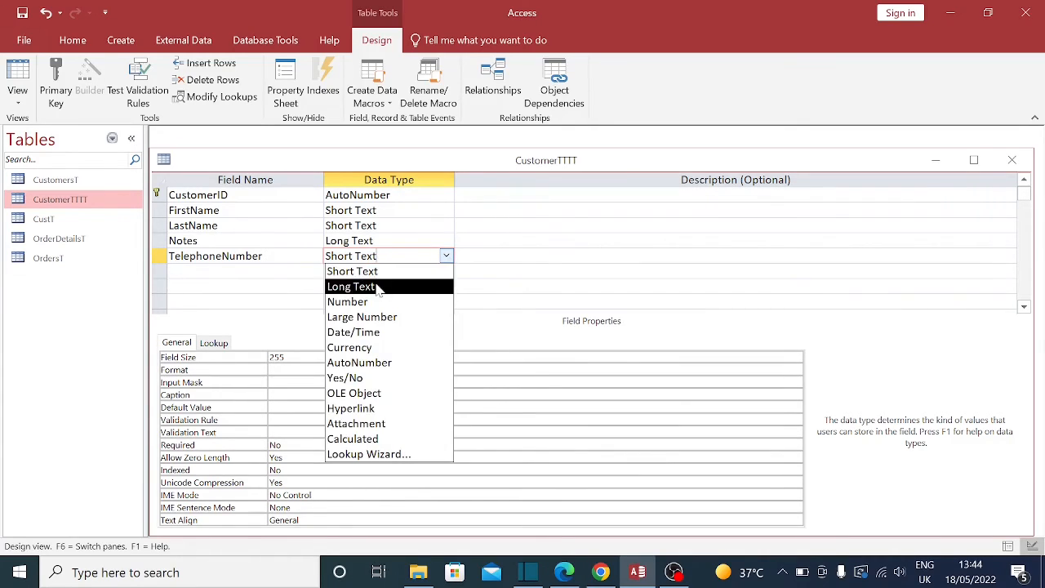
pyautogui.press('Down')
pyautogui.press('Up')
pyautogui.press('Up')
pyautogui.press('Return')
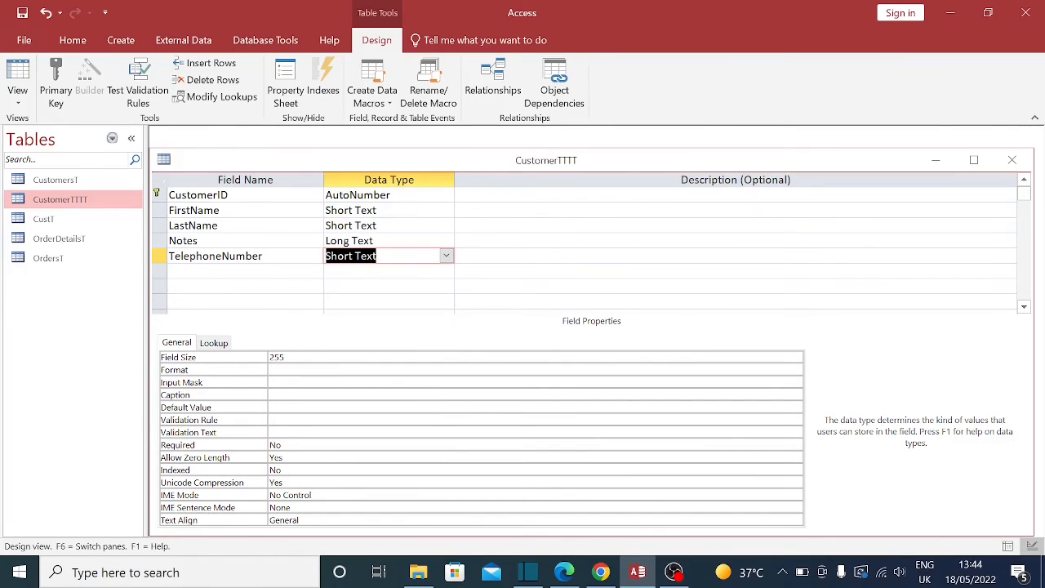
# Step: Set TelephoneNumber's Field Size to 15, save the design, and reopen the datasheet
pyautogui.press('F6')
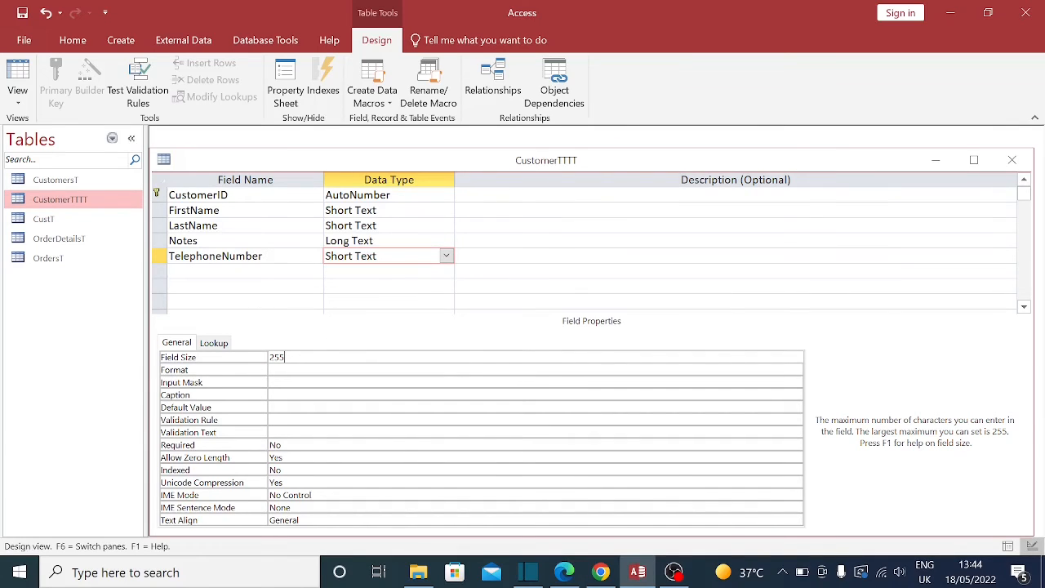
pyautogui.moveTo(285, 357); pyautogui.dragTo(215, 334)
pyautogui.write('15')
pyautogui.click(392, 240)
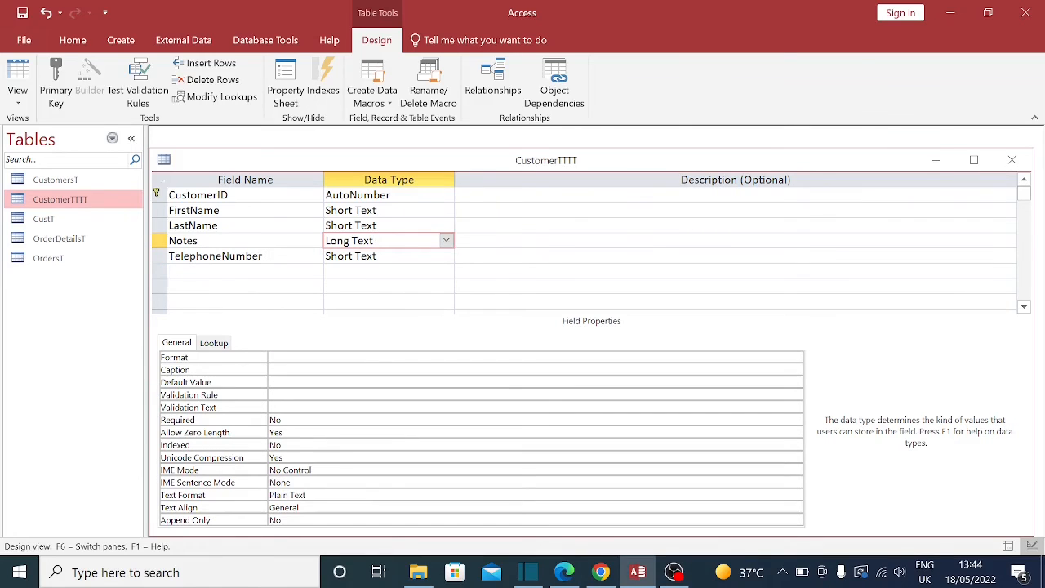
pyautogui.click(407, 256)
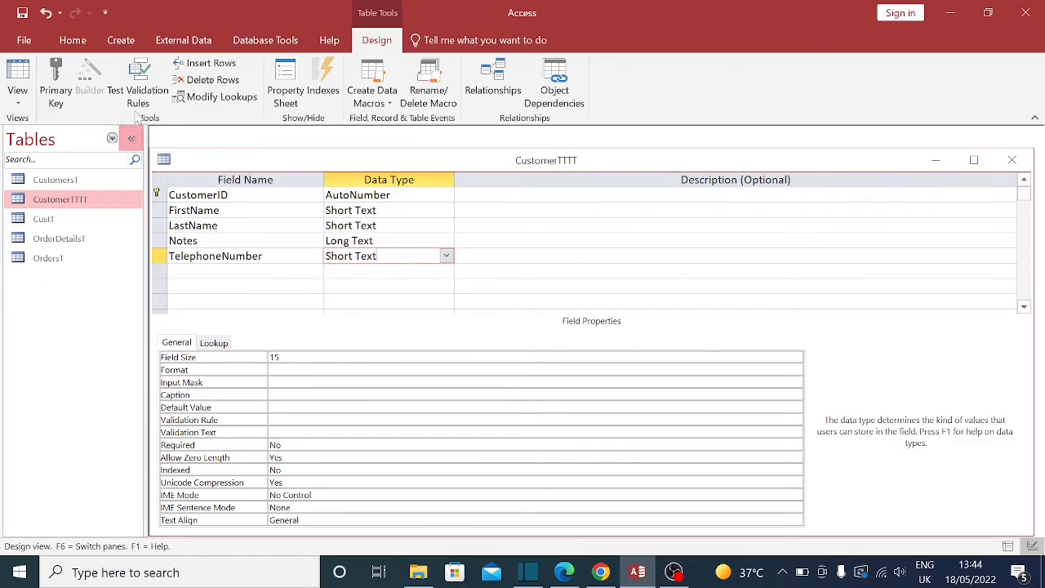
pyautogui.click(1012, 160)
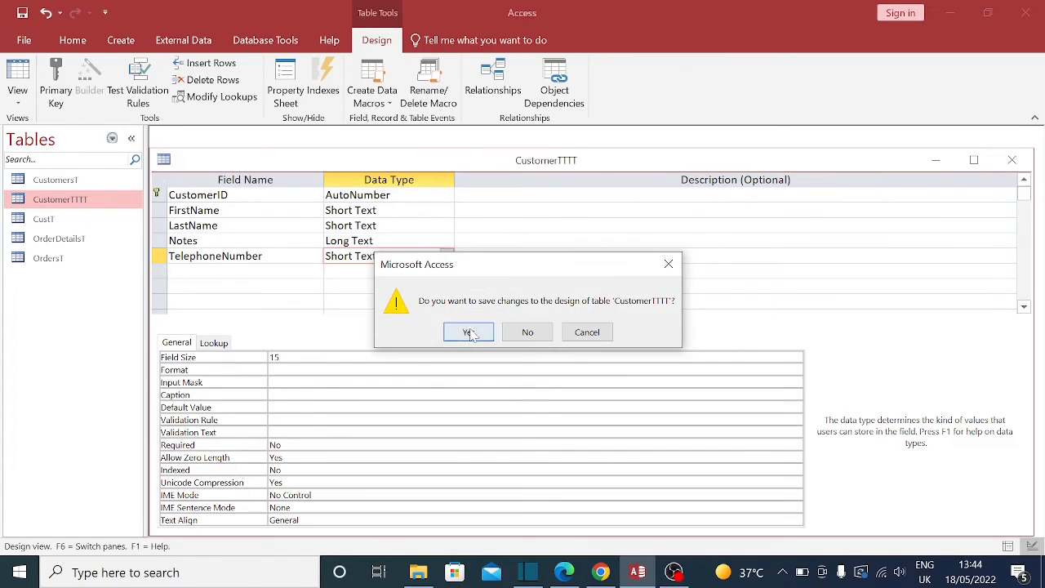
pyautogui.click(470, 332)
pyautogui.doubleClick(79, 198)
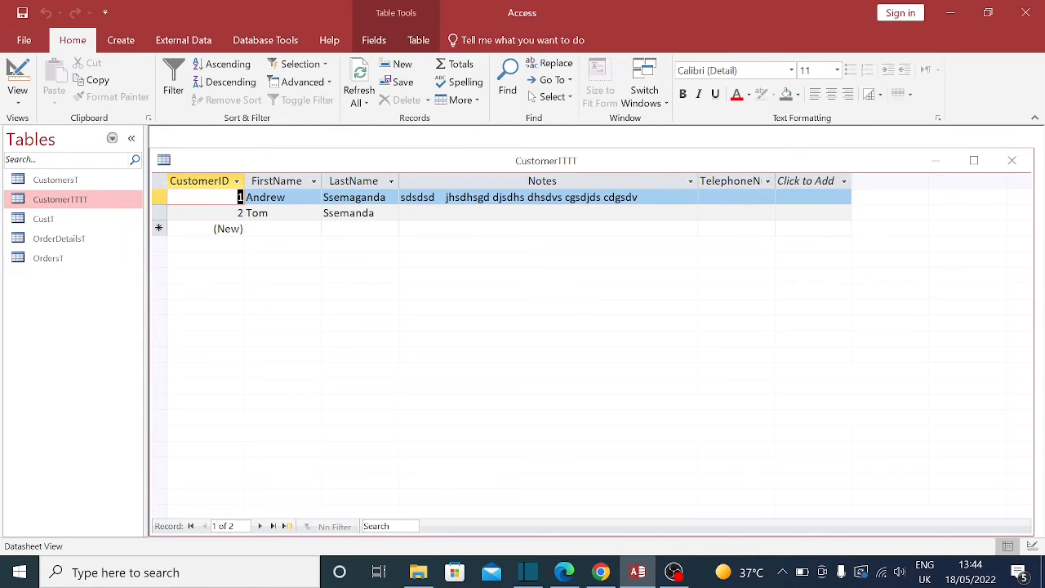
# Step: Type 'gfgfgfg' in record 2's Notes and enter telephone numbers for both records
pyautogui.click(482, 213)
pyautogui.write('gfgfgfg')
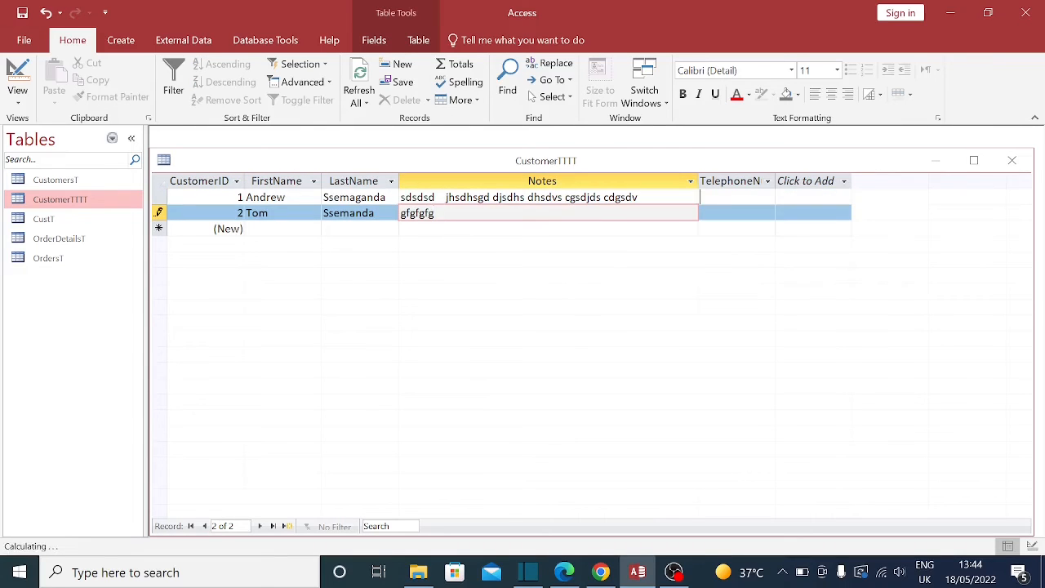
pyautogui.click(735, 198)
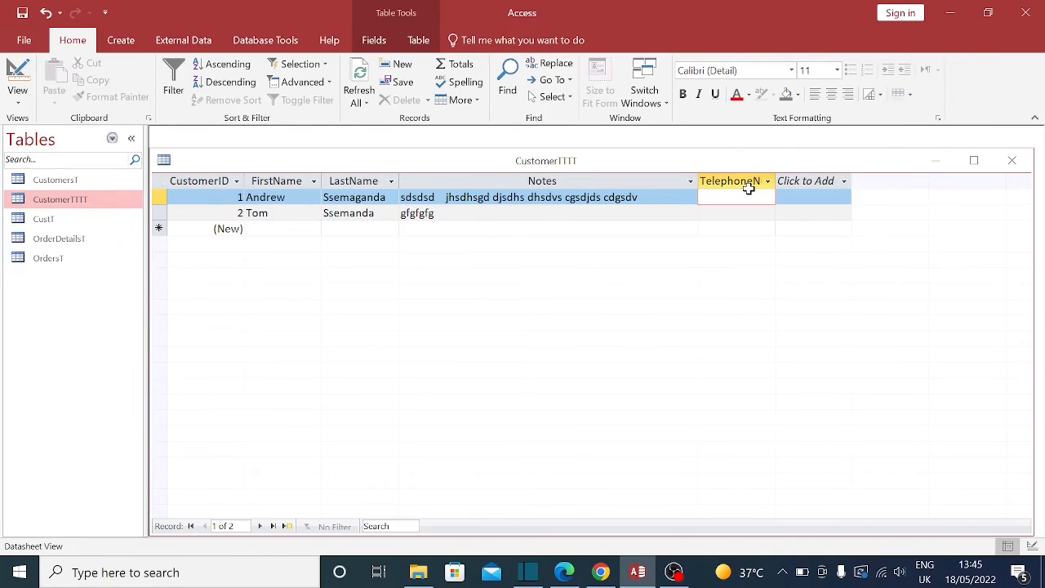
pyautogui.press('Down')
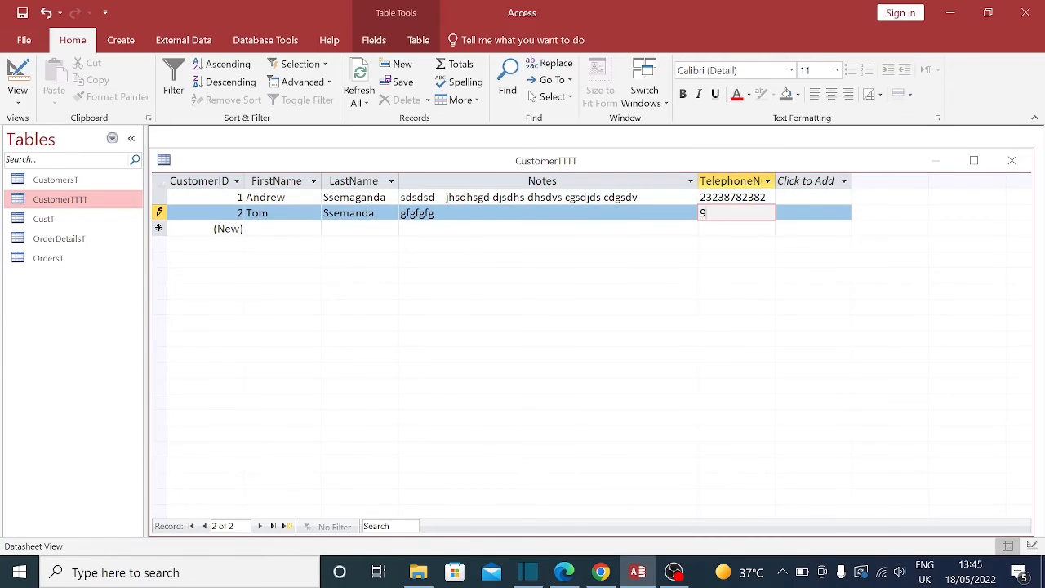
# Step: Review the Notes and telephone cells of both records, then close the datasheet
pyautogui.click(596, 213)
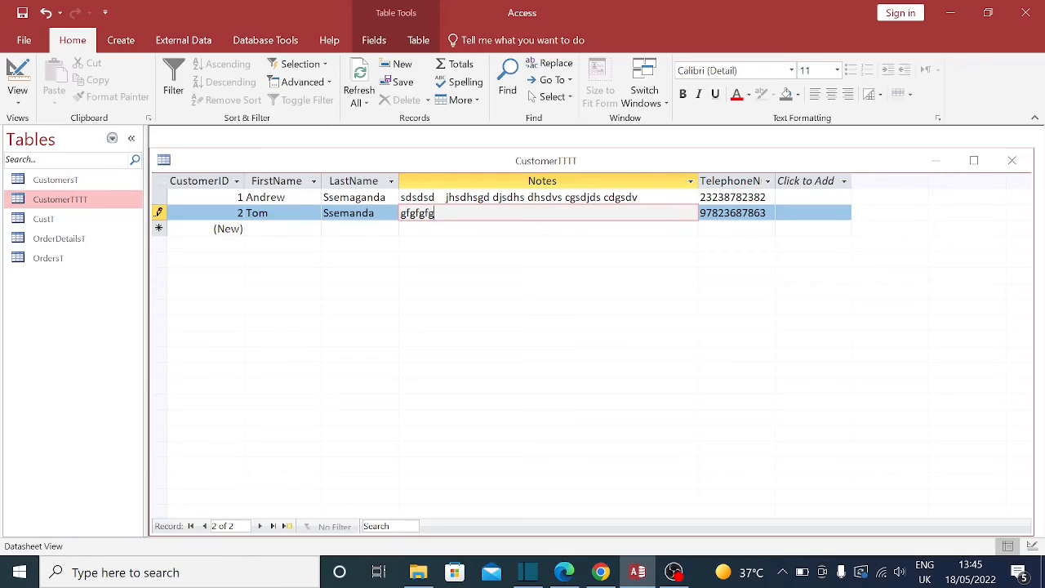
pyautogui.click(686, 197)
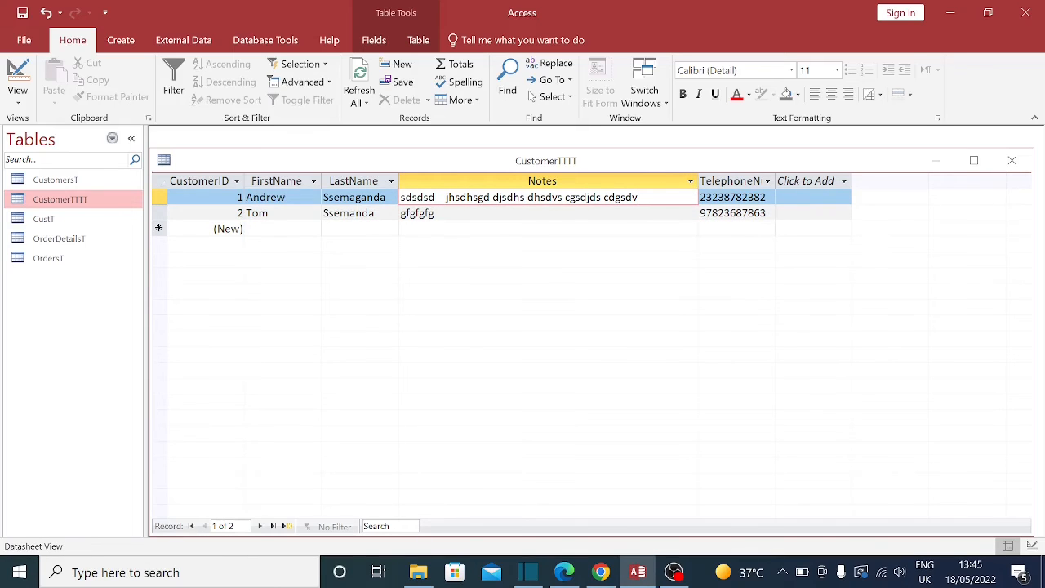
pyautogui.moveTo(764, 213); pyautogui.dragTo(759, 211)
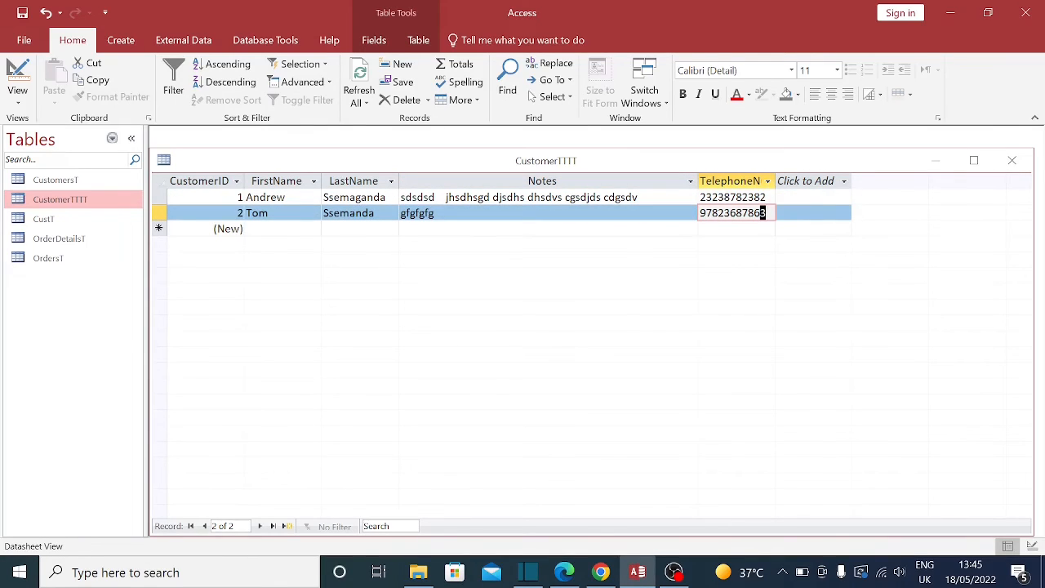
pyautogui.click(767, 197)
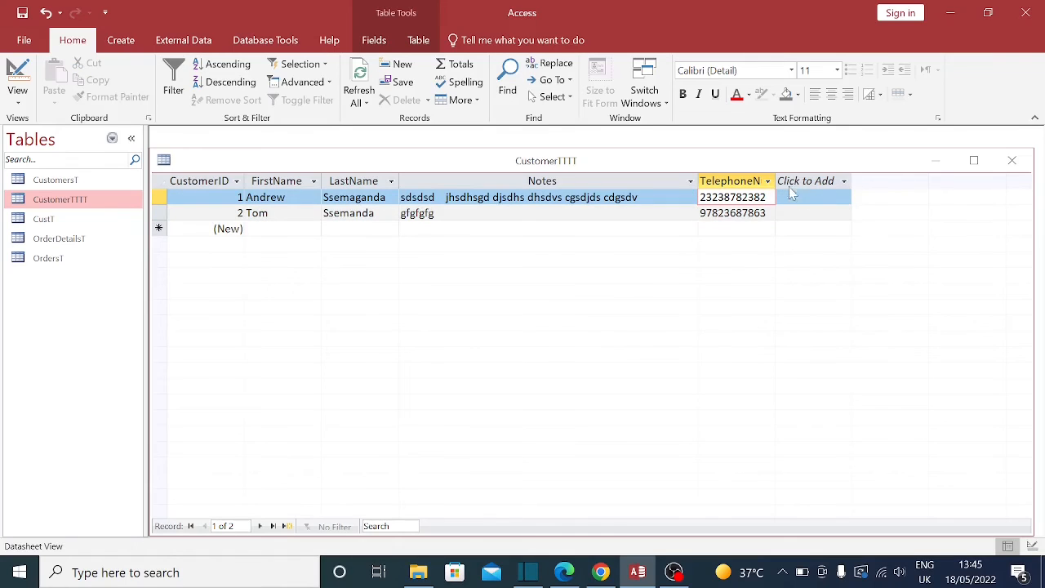
pyautogui.click(1012, 160)
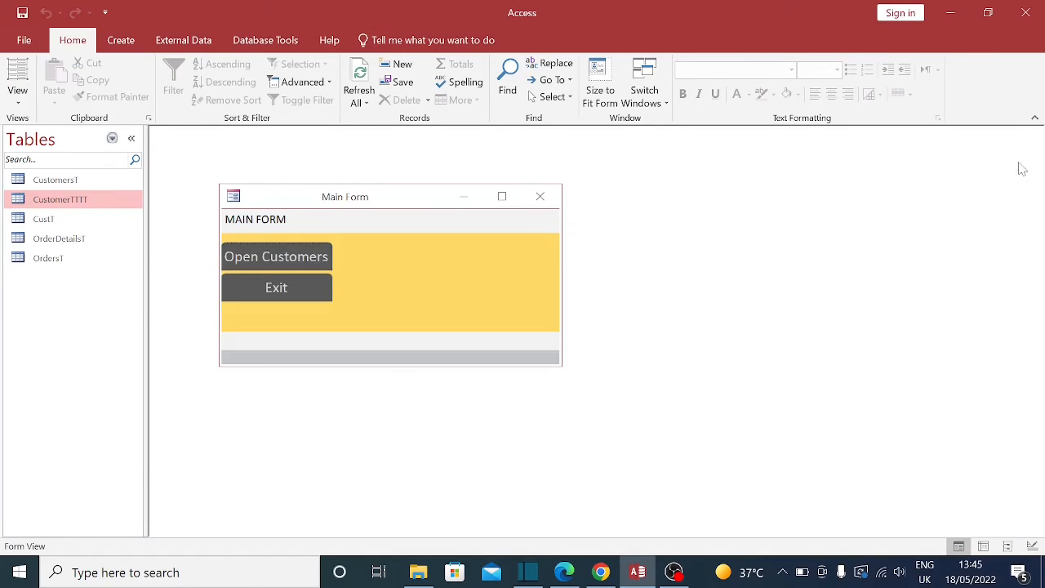
# Step: Reduce TelephoneNumber's Field Size from 15 to 10 and save, accepting possible data loss
pyautogui.rightClick(65, 201)
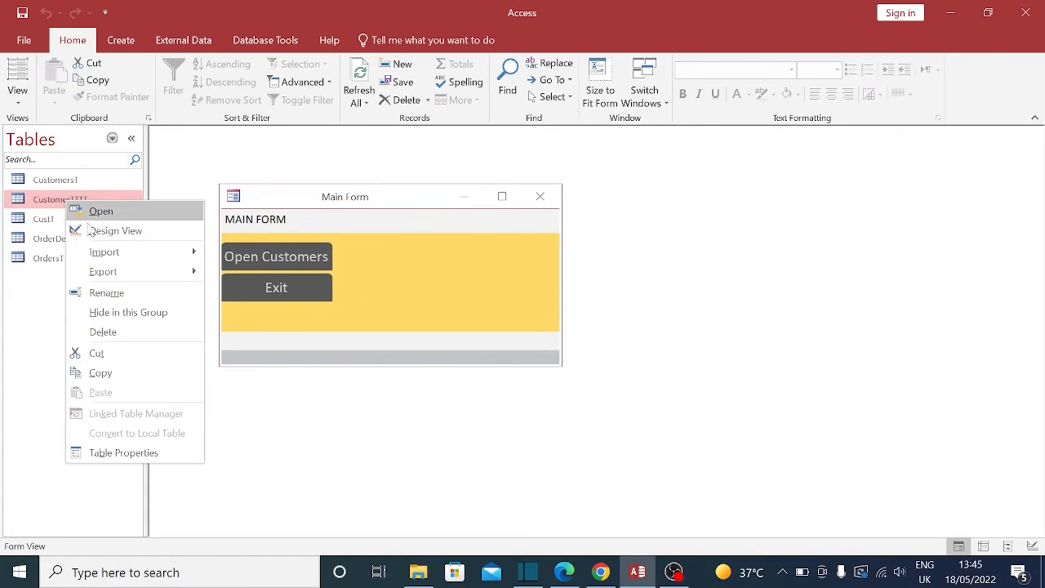
pyautogui.click(93, 228)
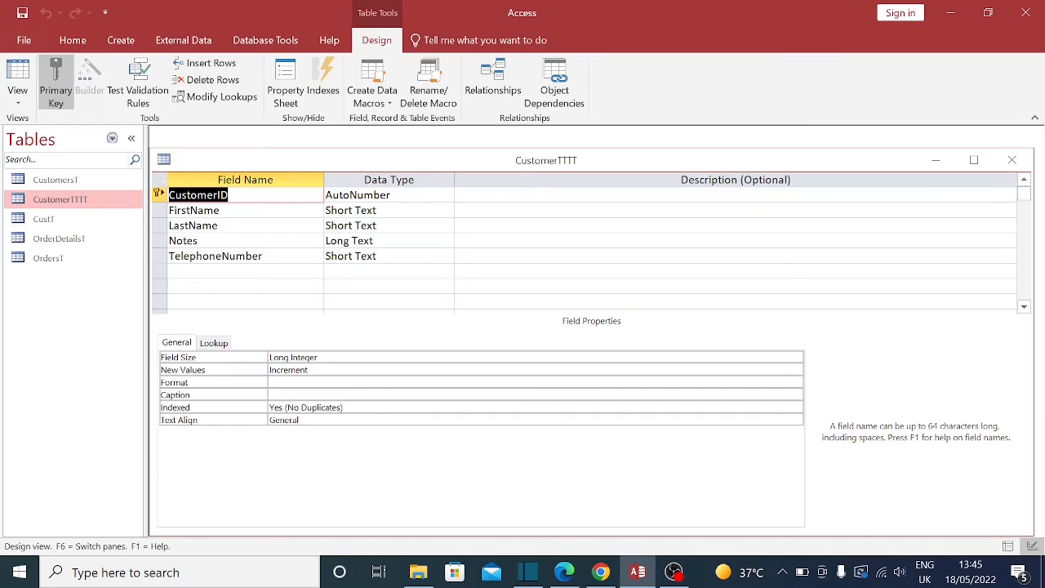
pyautogui.click(384, 255)
pyautogui.doubleClick(327, 356)
pyautogui.write('15')
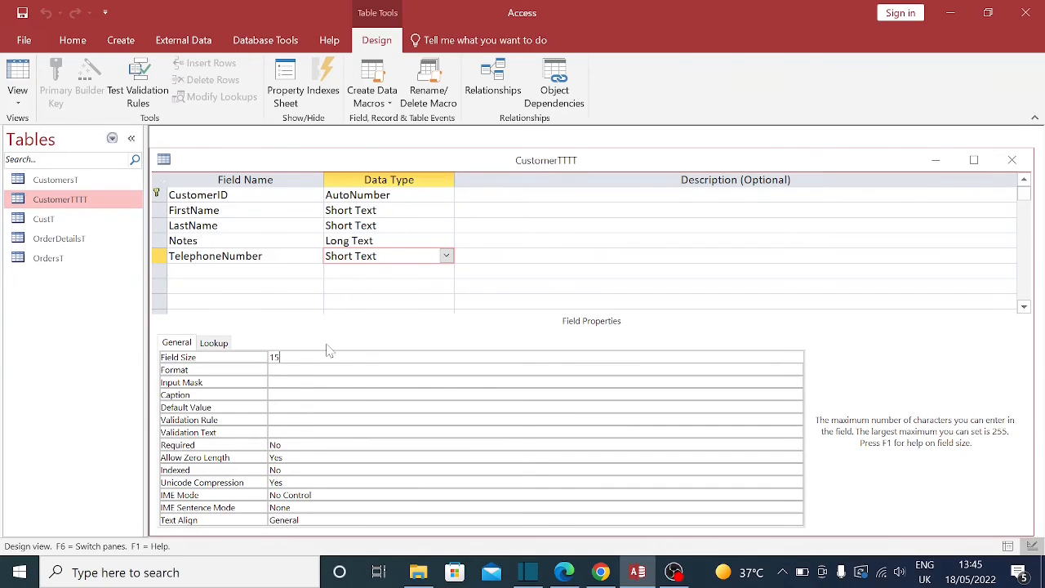
pyautogui.press('BackSpace')
pyautogui.write('0')
pyautogui.click(383, 239)
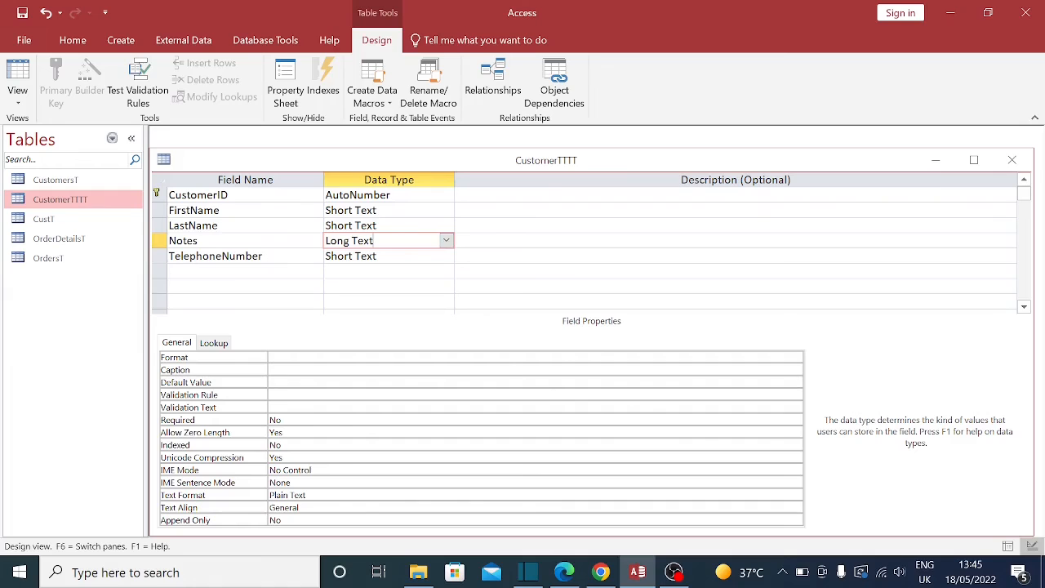
pyautogui.click(1011, 160)
pyautogui.click(468, 333)
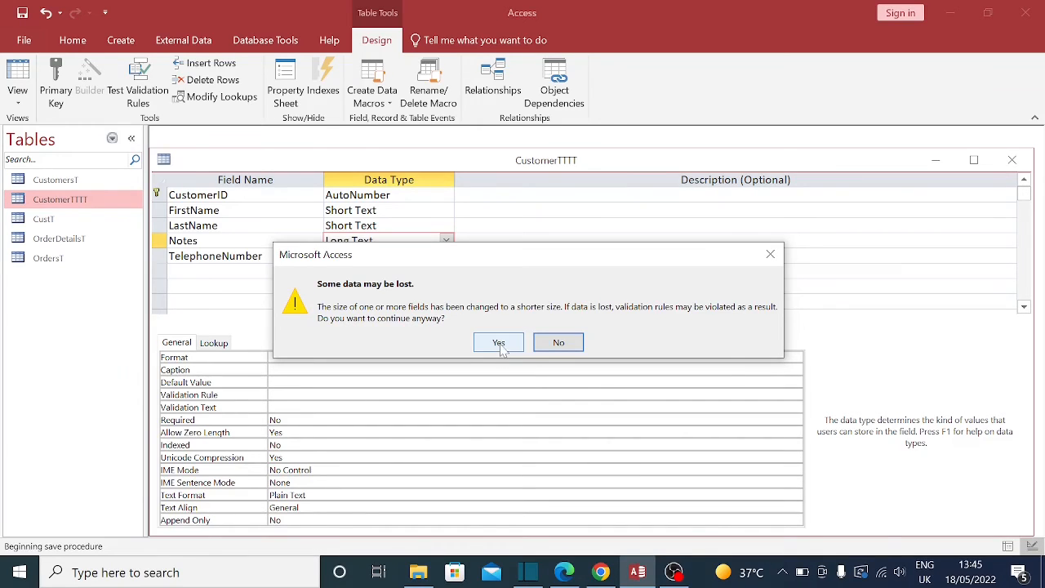
pyautogui.click(499, 346)
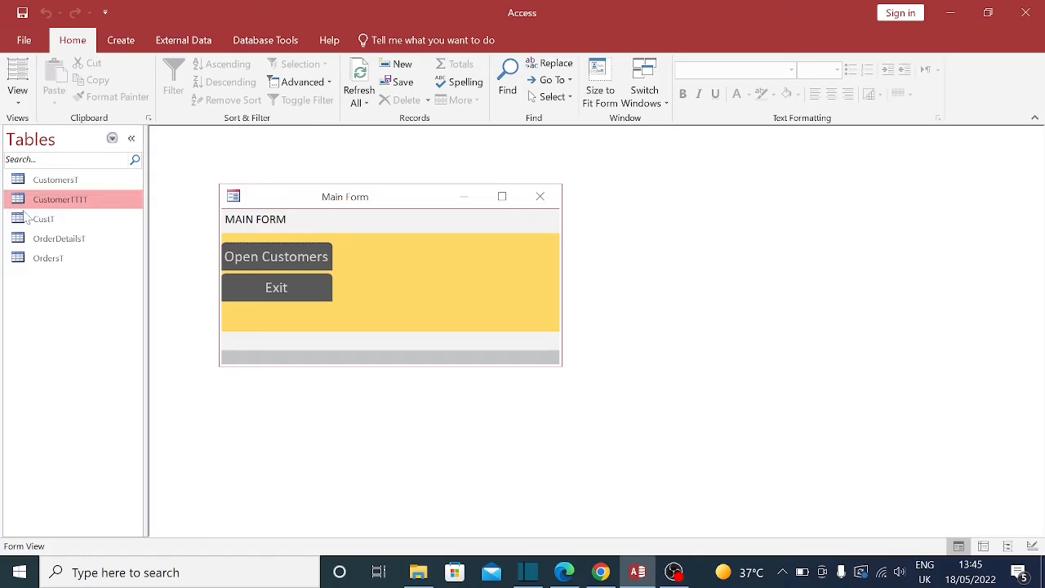
pyautogui.doubleClick(67, 201)
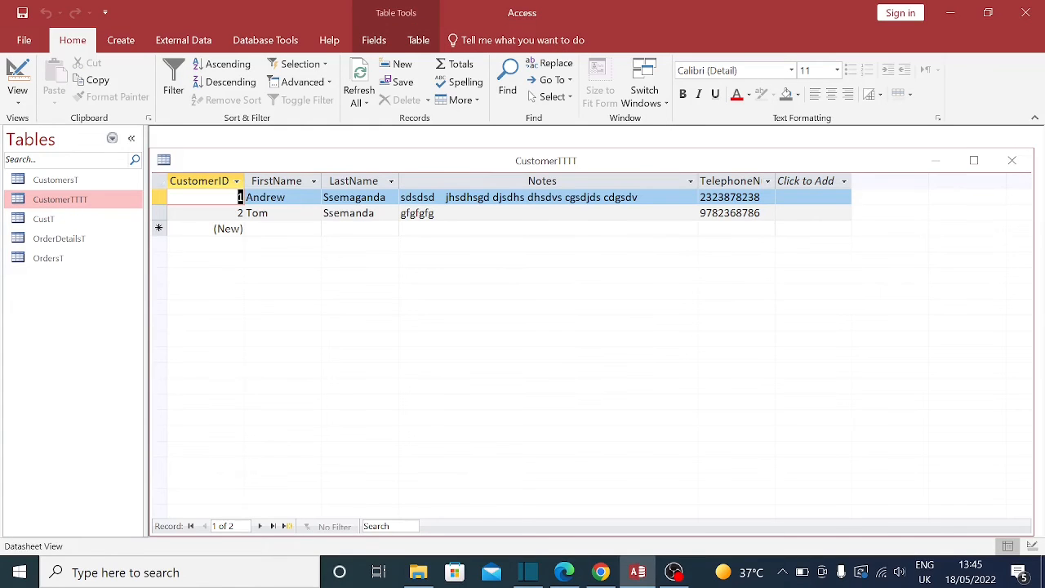
pyautogui.click(761, 198)
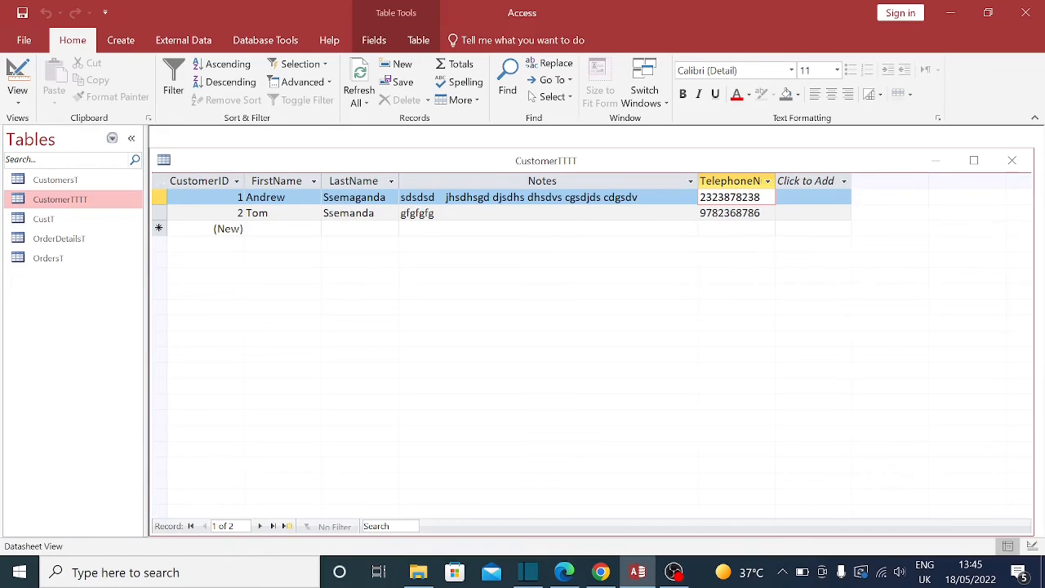
pyautogui.doubleClick(240, 198)
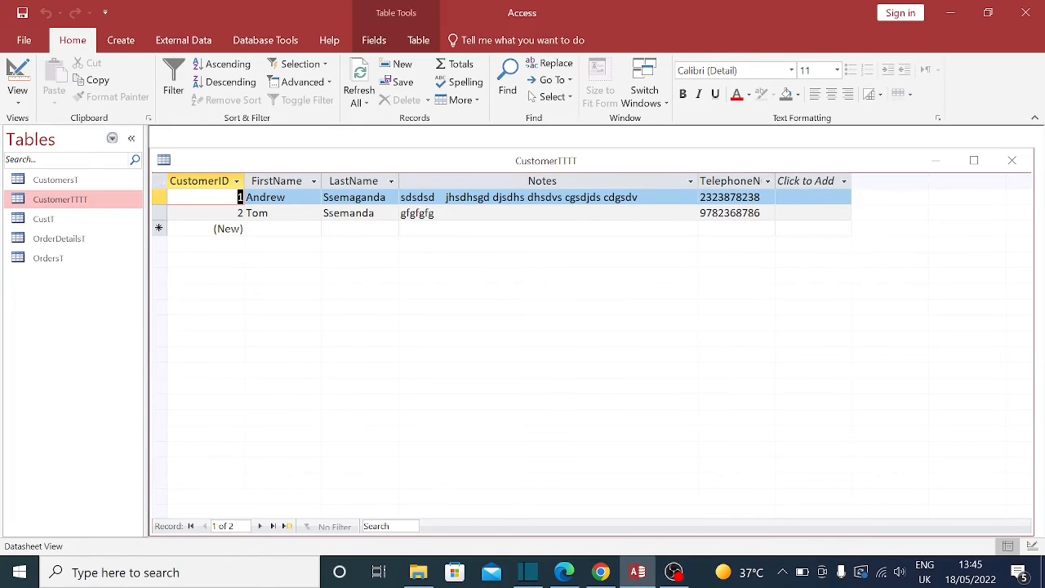
pyautogui.click(718, 197)
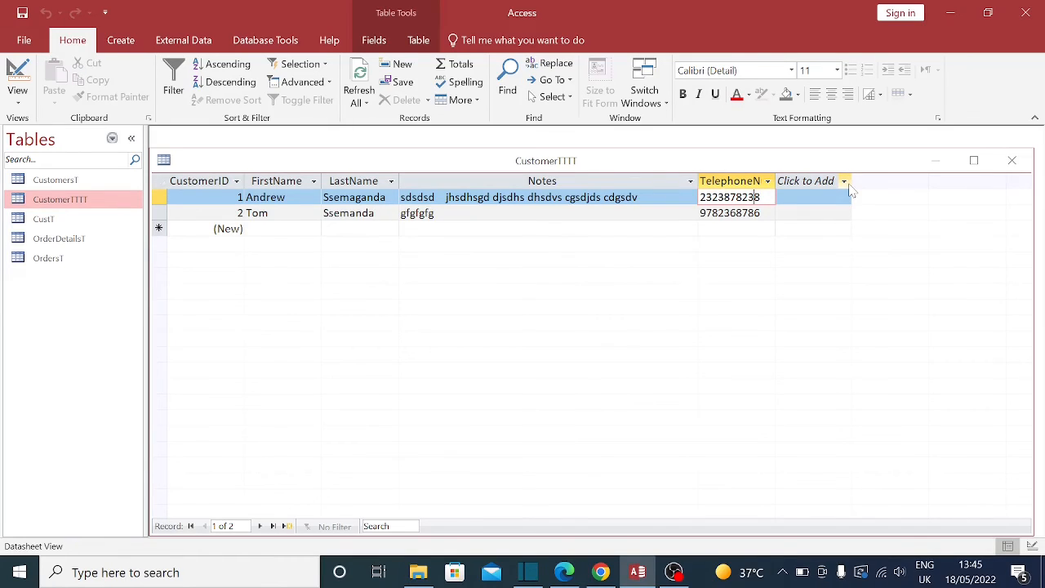
pyautogui.click(761, 213)
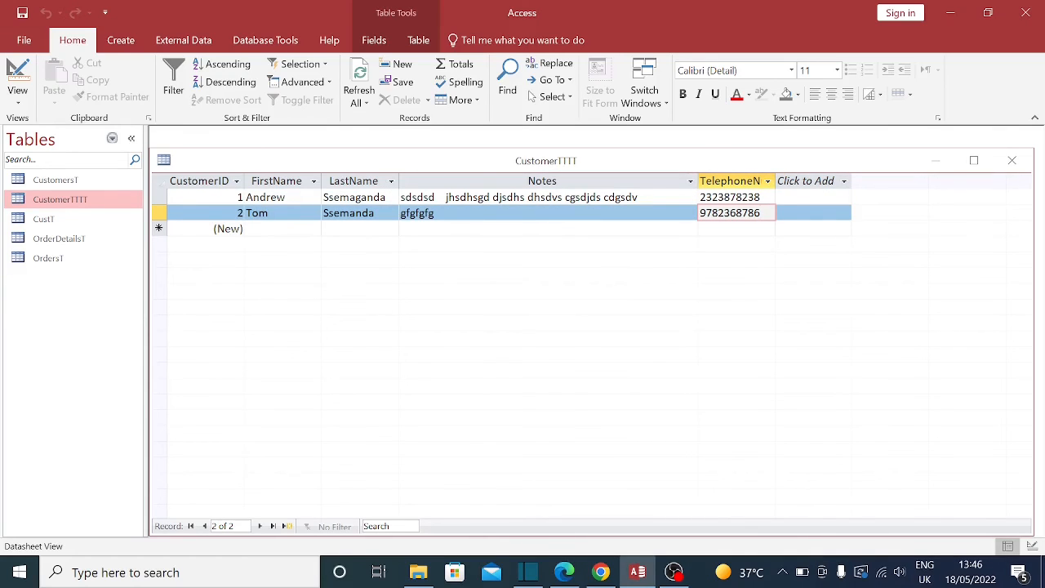
pyautogui.click(1011, 160)
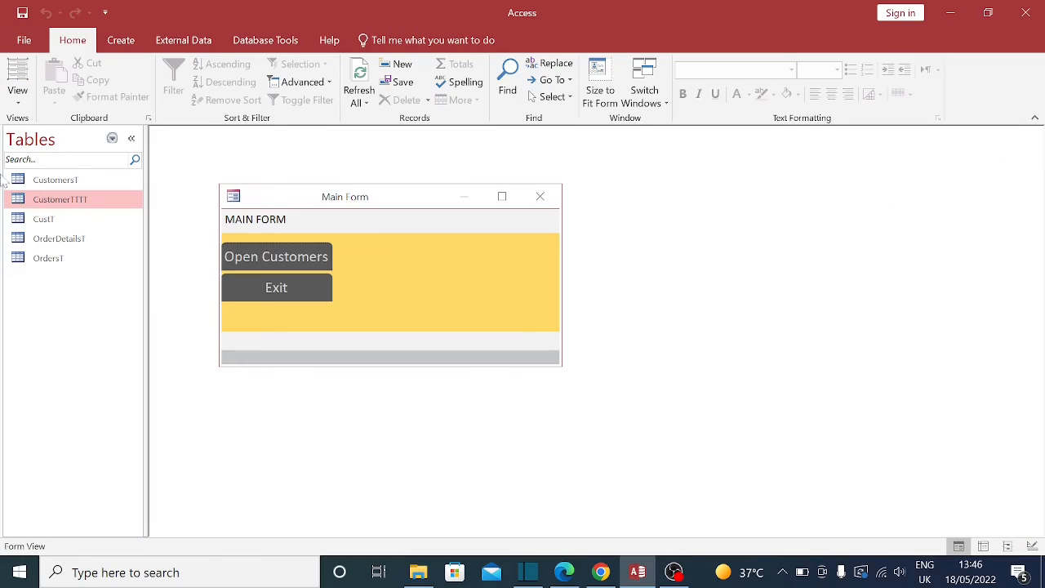
# Step: Open the CustT table for comparison, then open CustomerTTTT in Design View
pyautogui.doubleClick(45, 219)
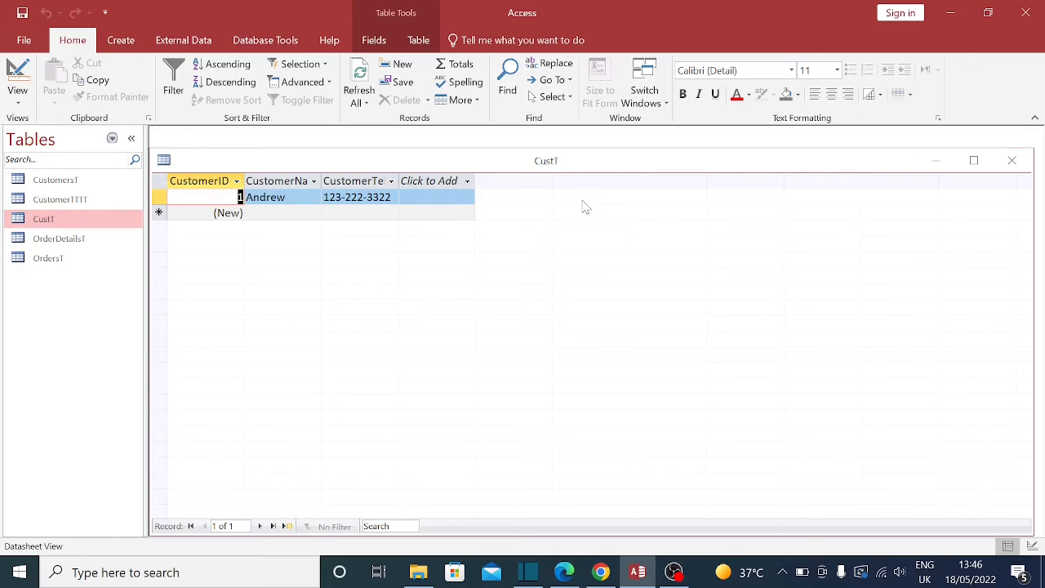
pyautogui.click(71, 202)
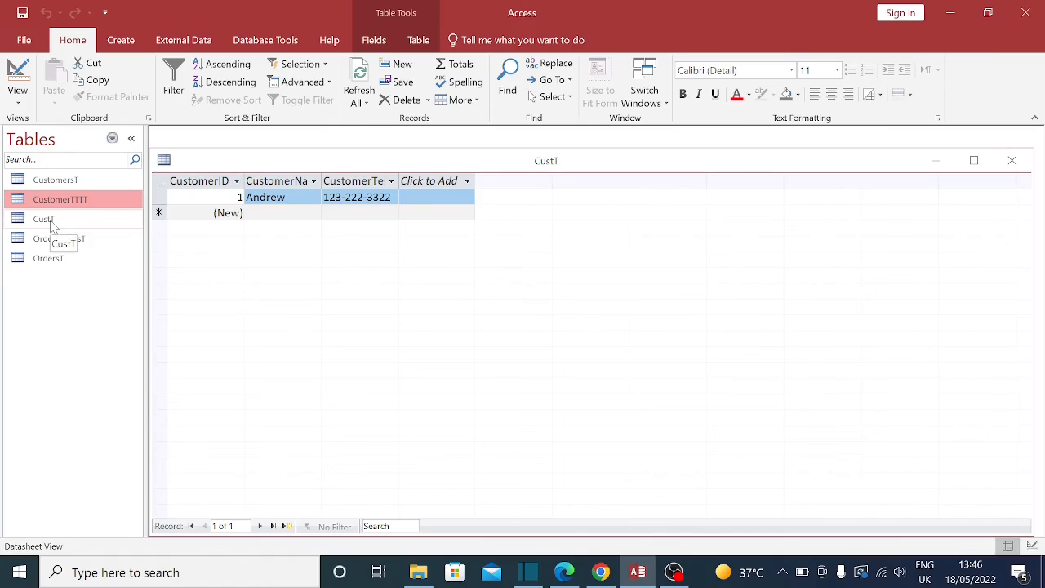
pyautogui.click(50, 222)
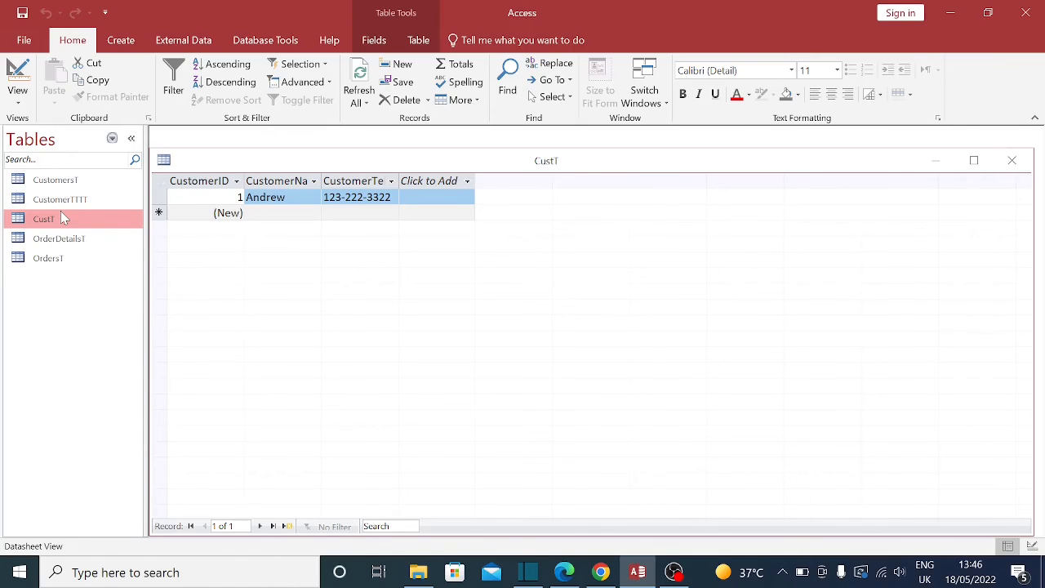
pyautogui.click(77, 200)
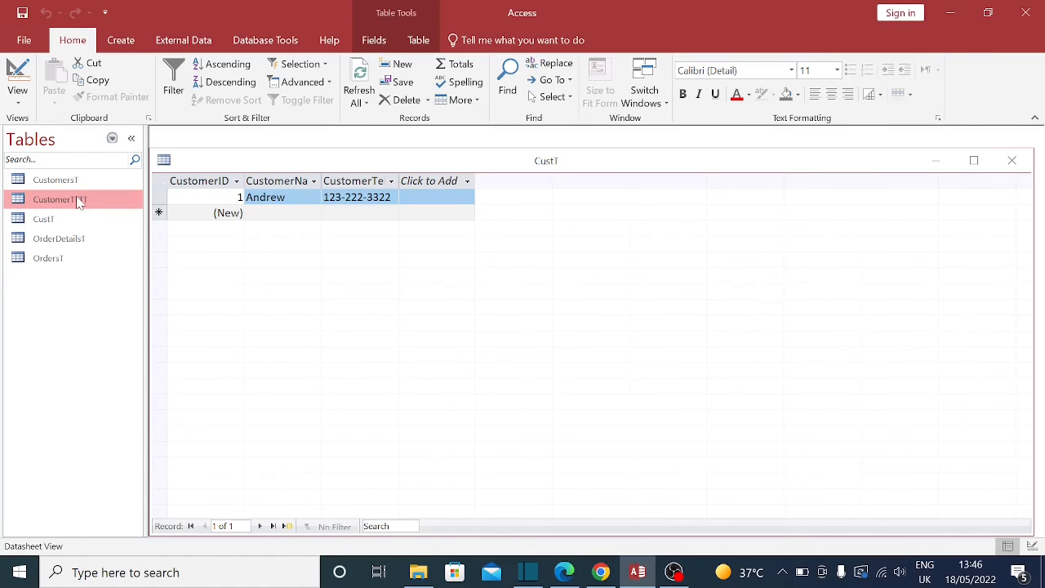
pyautogui.rightClick(79, 203)
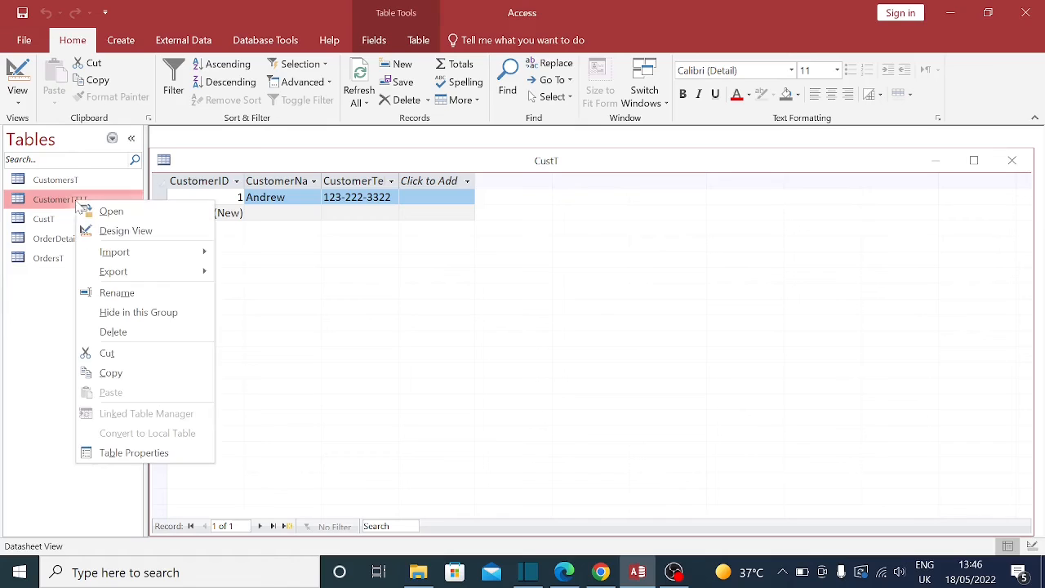
pyautogui.click(108, 233)
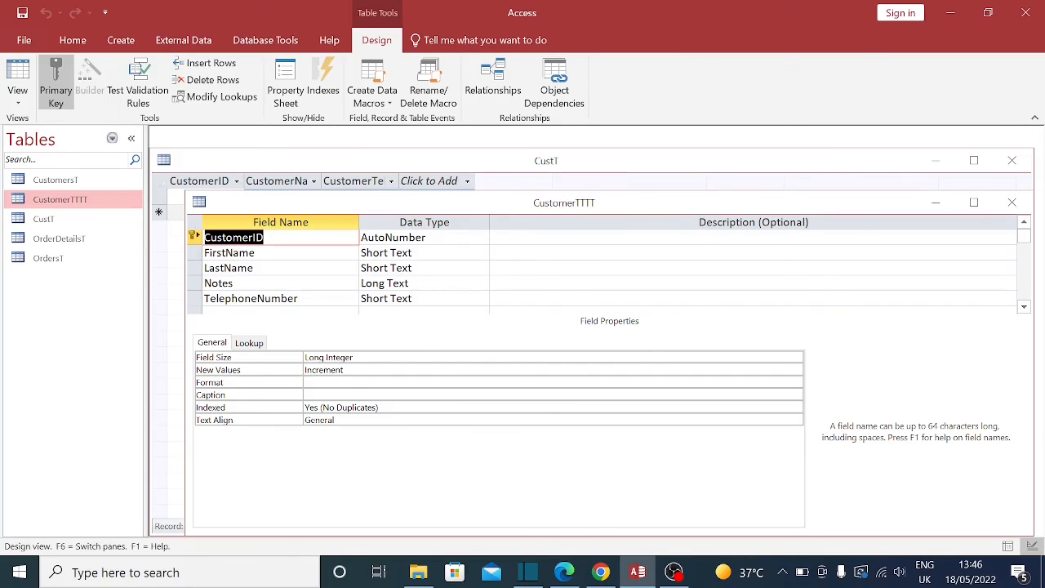
# Step: Give the TelephoneNumber field the display format @@@-@@@-@@@@
pyautogui.click(469, 298)
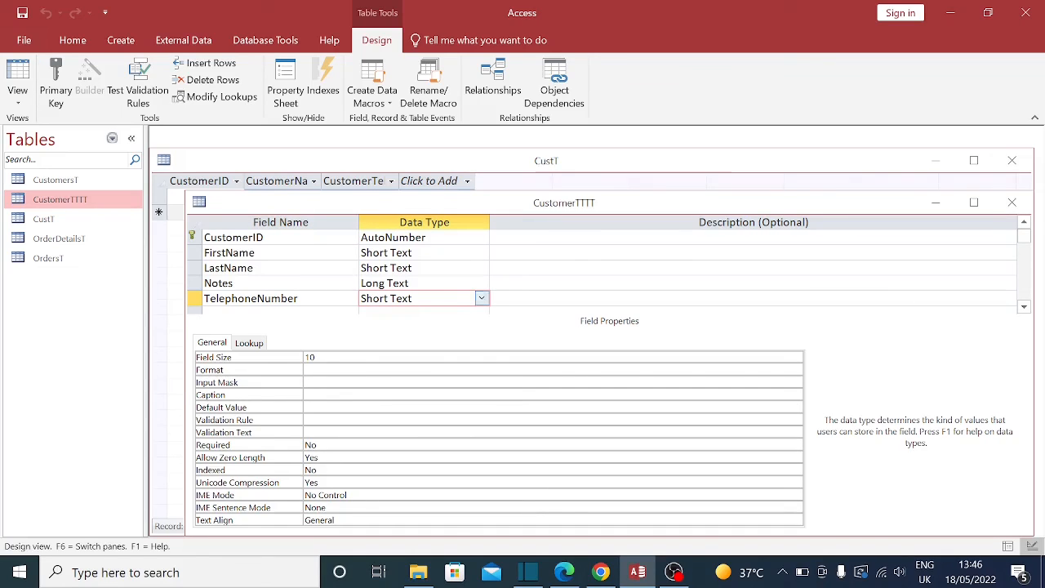
pyautogui.click(392, 369)
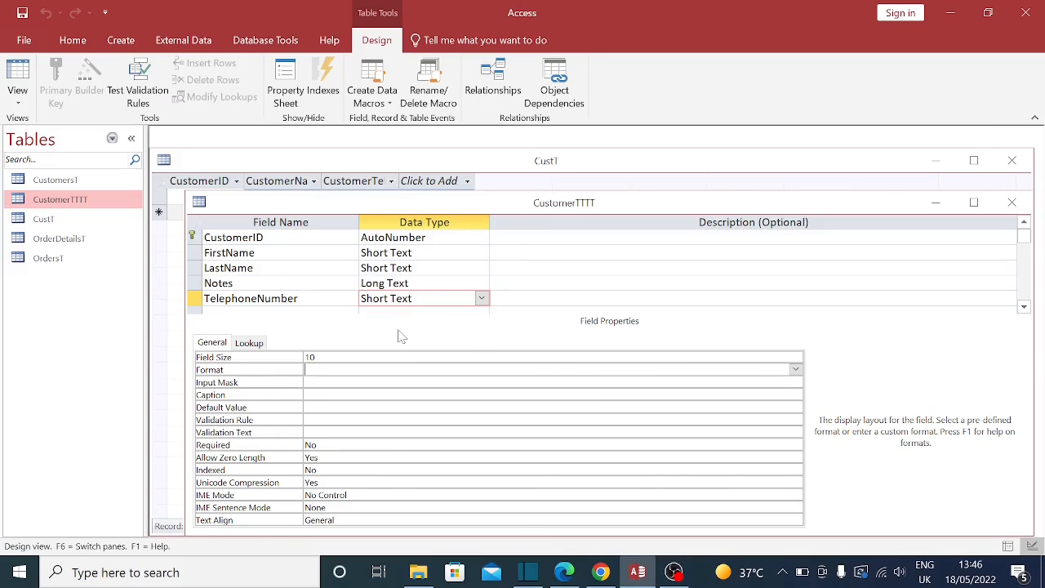
pyautogui.write('@@@')
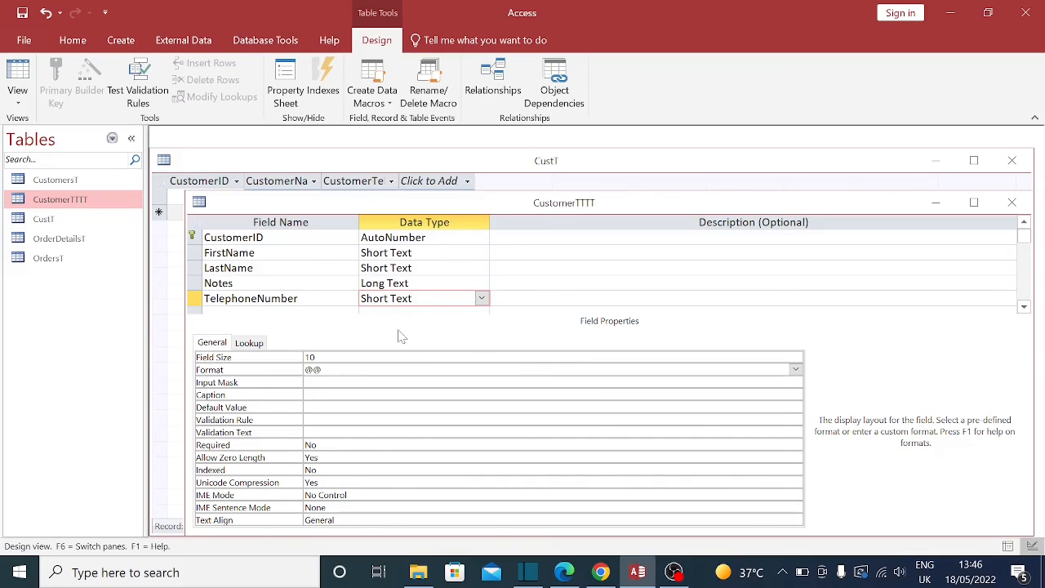
pyautogui.write('-')
pyautogui.write('@@@')
pyautogui.write('@@@@')
pyautogui.press('Return')
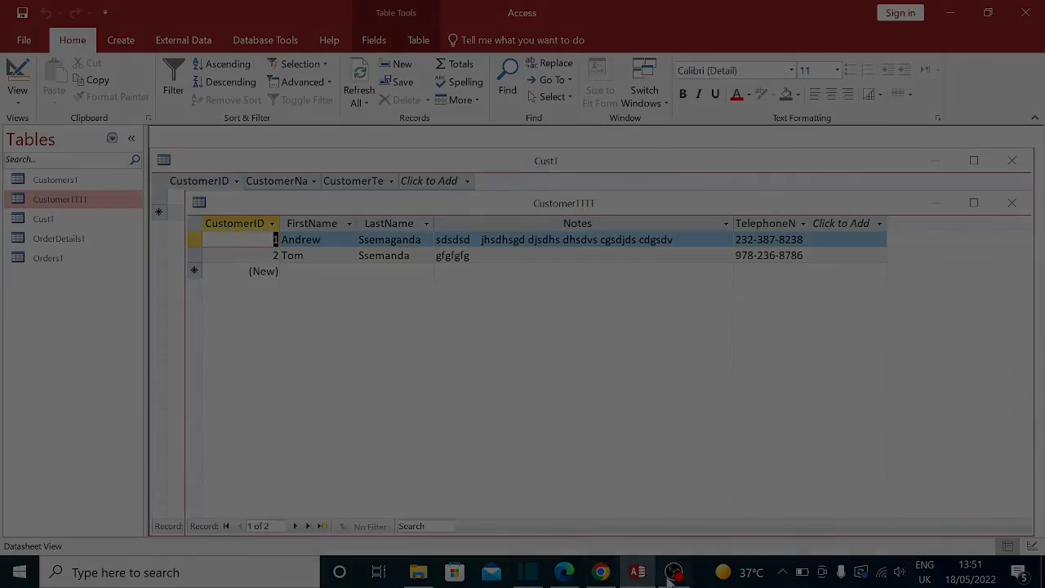
pyautogui.click(673, 571)
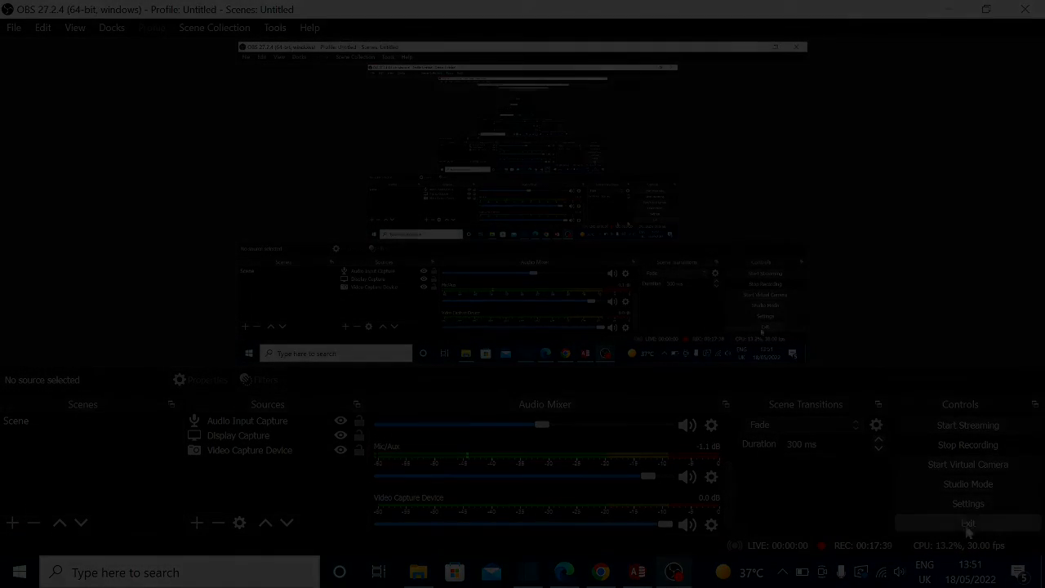